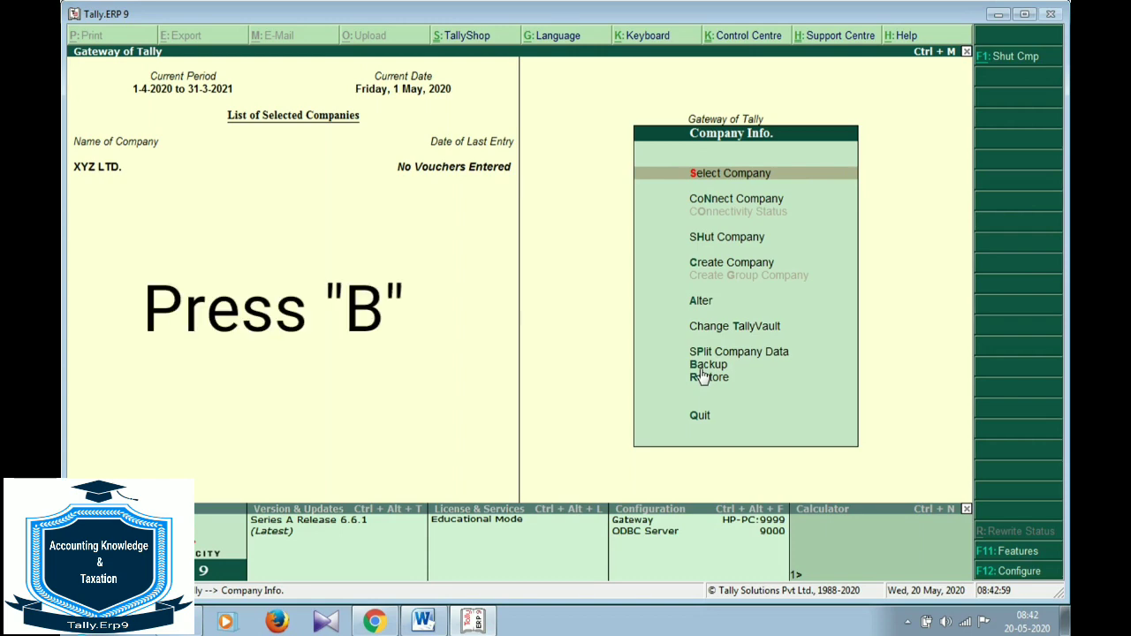
Start a company backup, then copy the path of the BACKUP folder inside D:\TALLY BACKUP DATA EDU in Windows Explorer.
{"action": "key", "text": "b"}
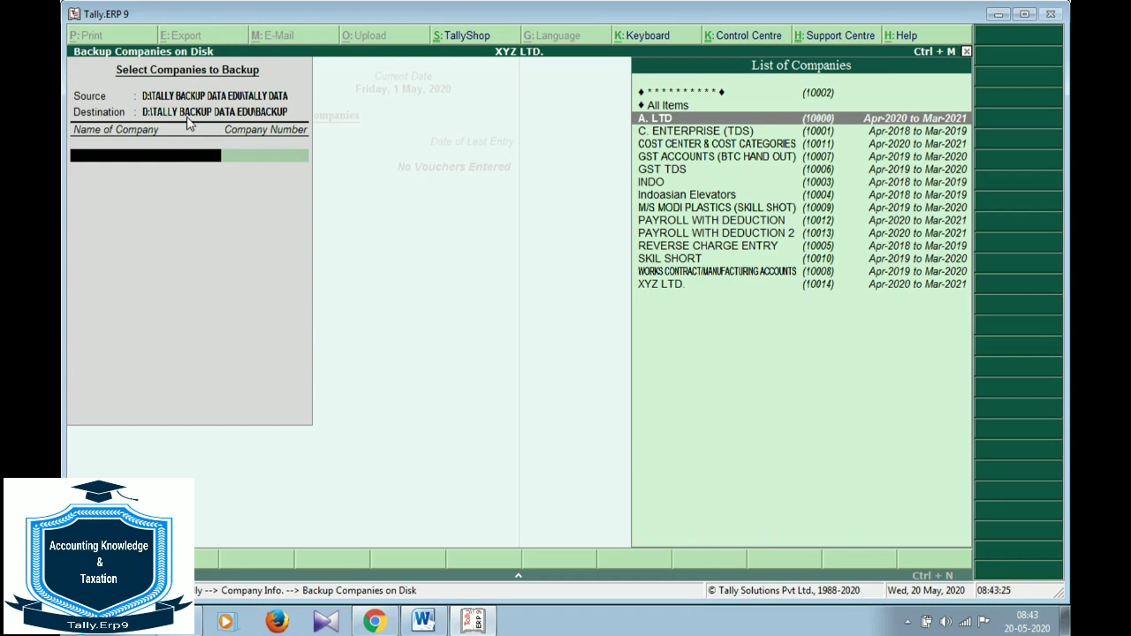
{"action": "left_click", "coordinate": [187, 626]}
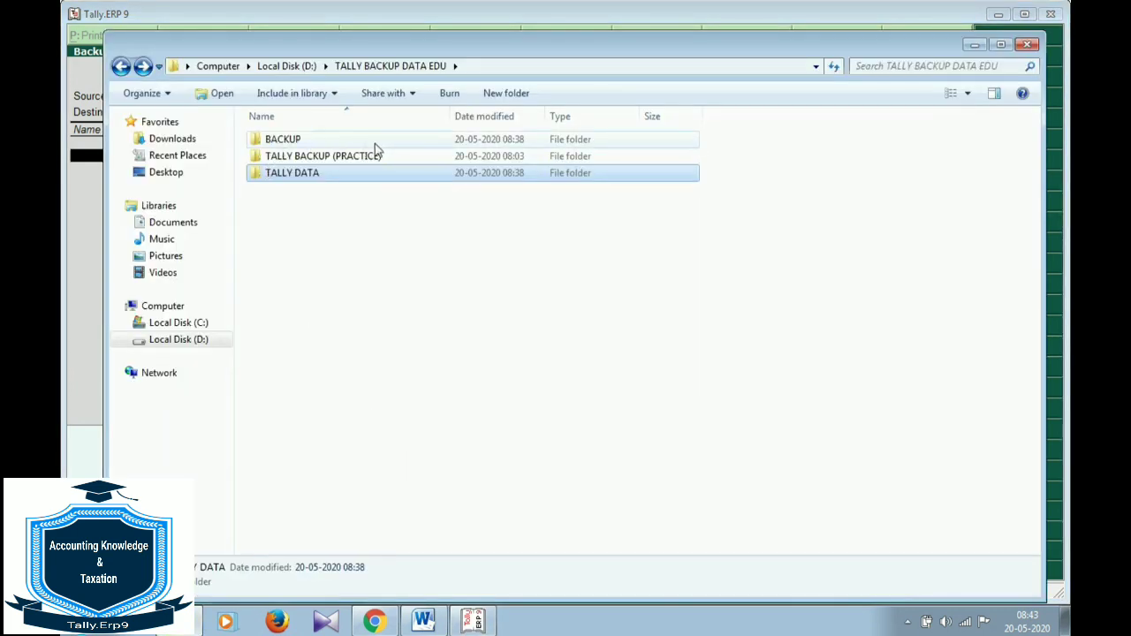
{"action": "left_click", "coordinate": [322, 141]}
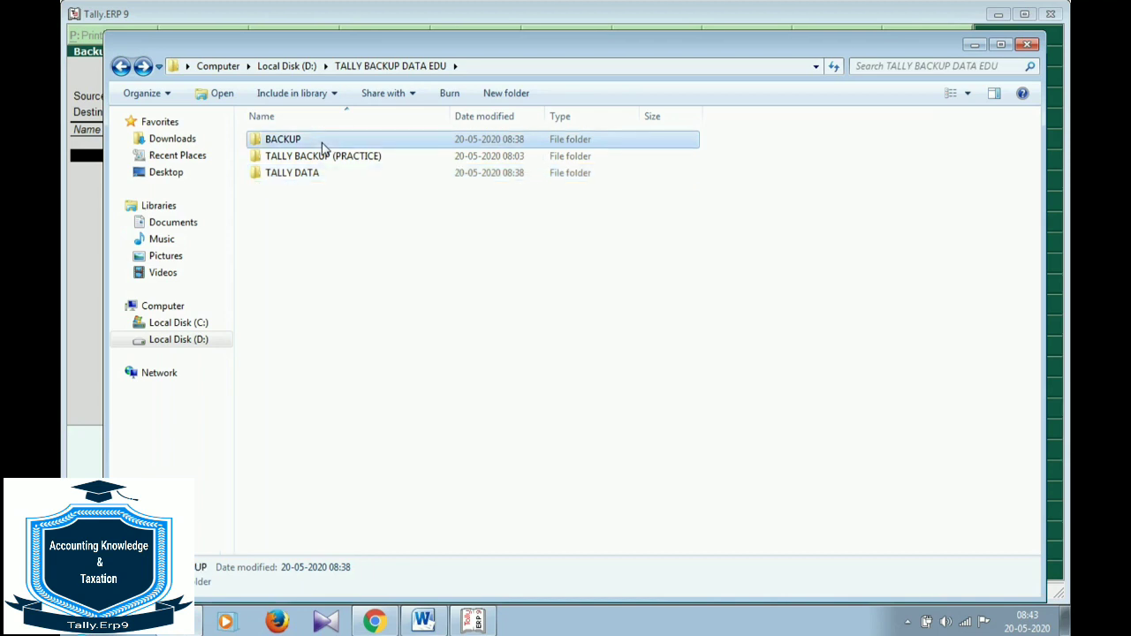
{"action": "double_click", "coordinate": [323, 148]}
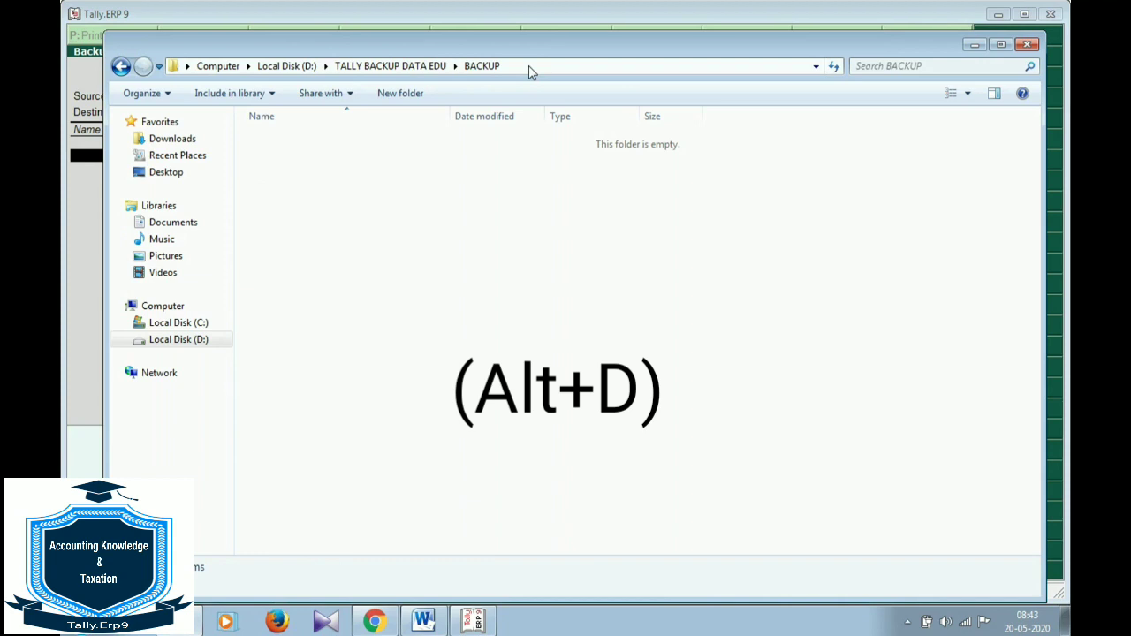
{"action": "key", "text": "alt+d"}
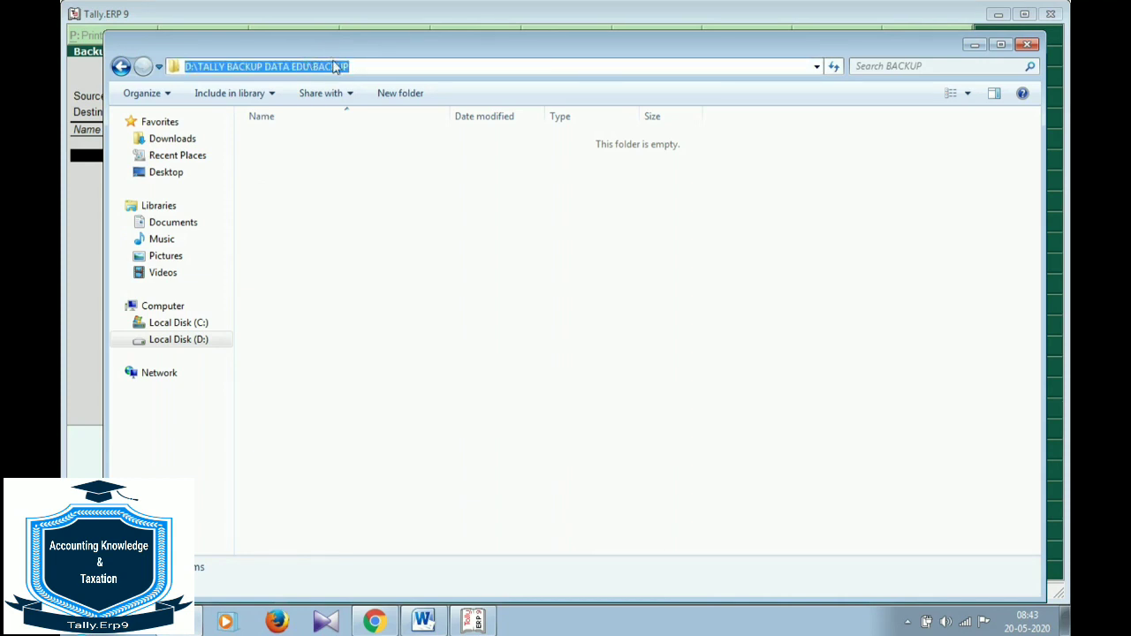
{"action": "key", "text": "ctrl+c"}
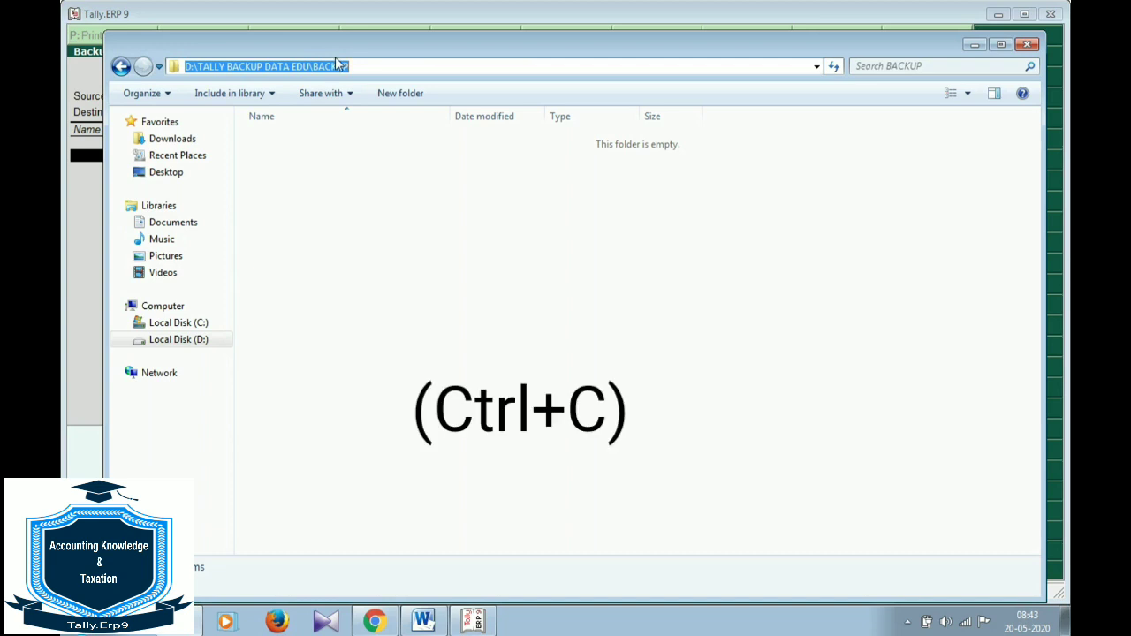
Back in Tally.ERP 9, set the backup destination to the copied path D:\TALLY BACKUP DATA EDU\BACKUP.
{"action": "left_click", "coordinate": [478, 622]}
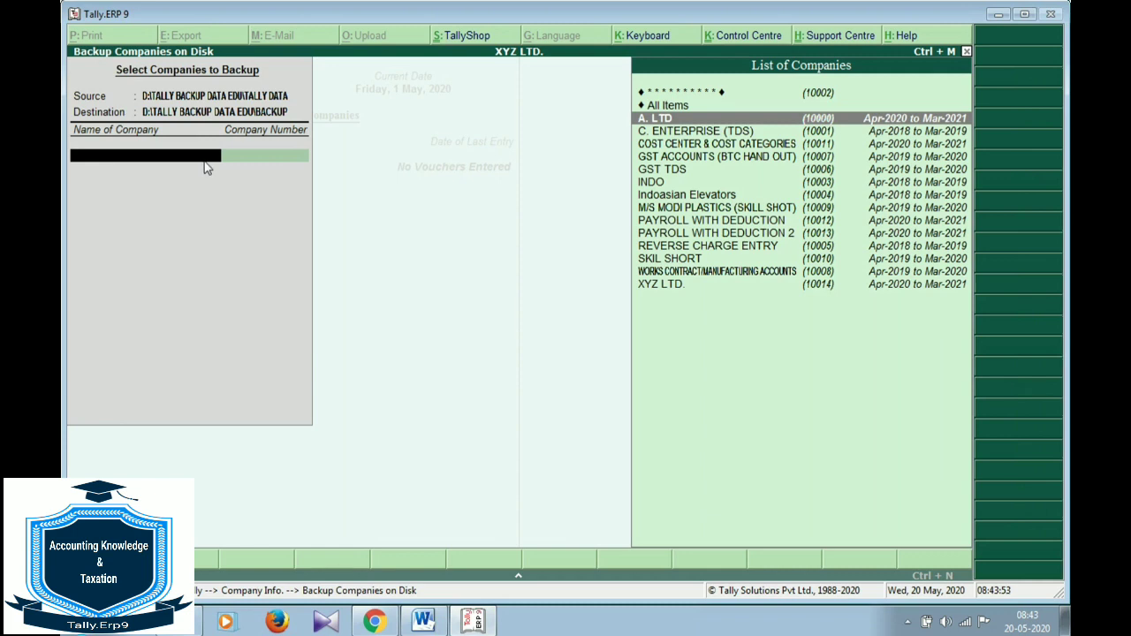
{"action": "key", "text": "BackSpace"}
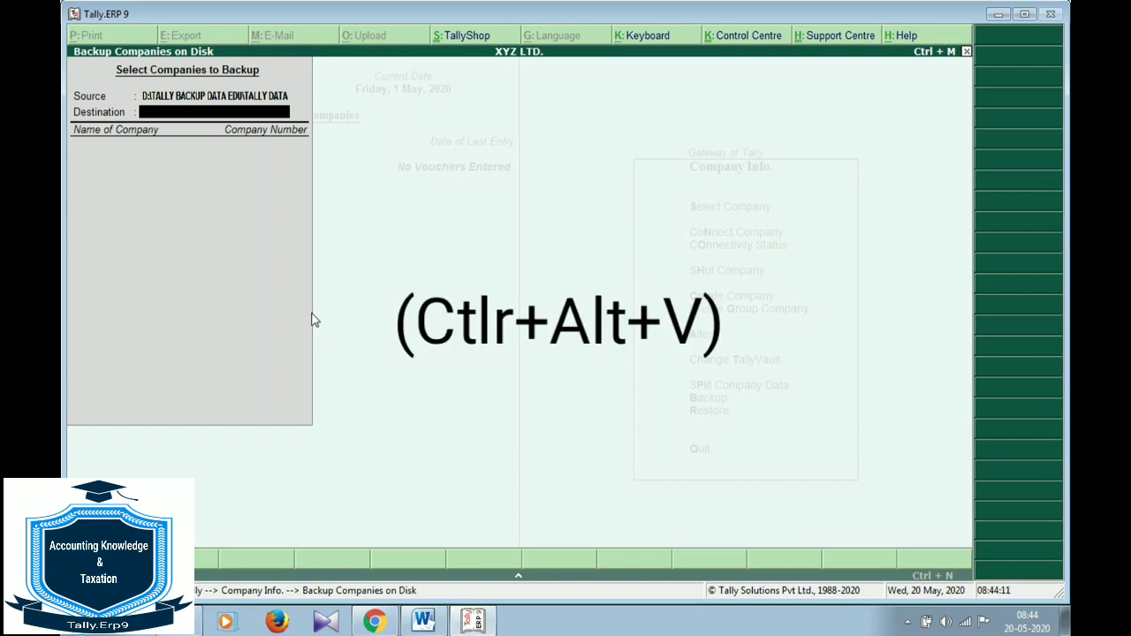
{"action": "key", "text": "ctrl+alt+v"}
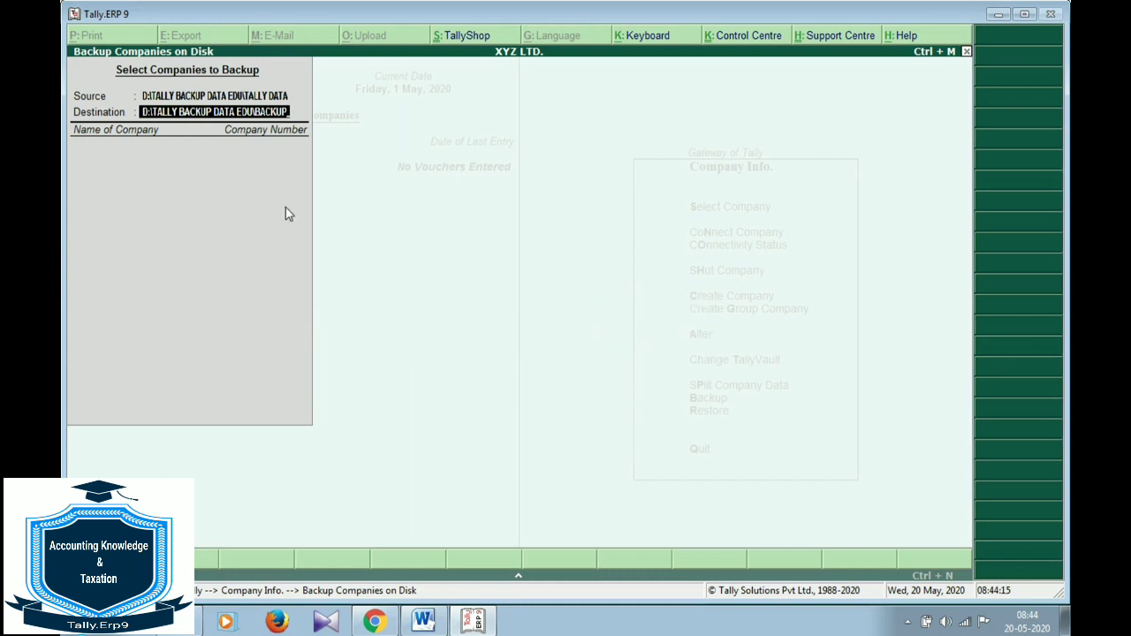
{"action": "key", "text": "Return"}
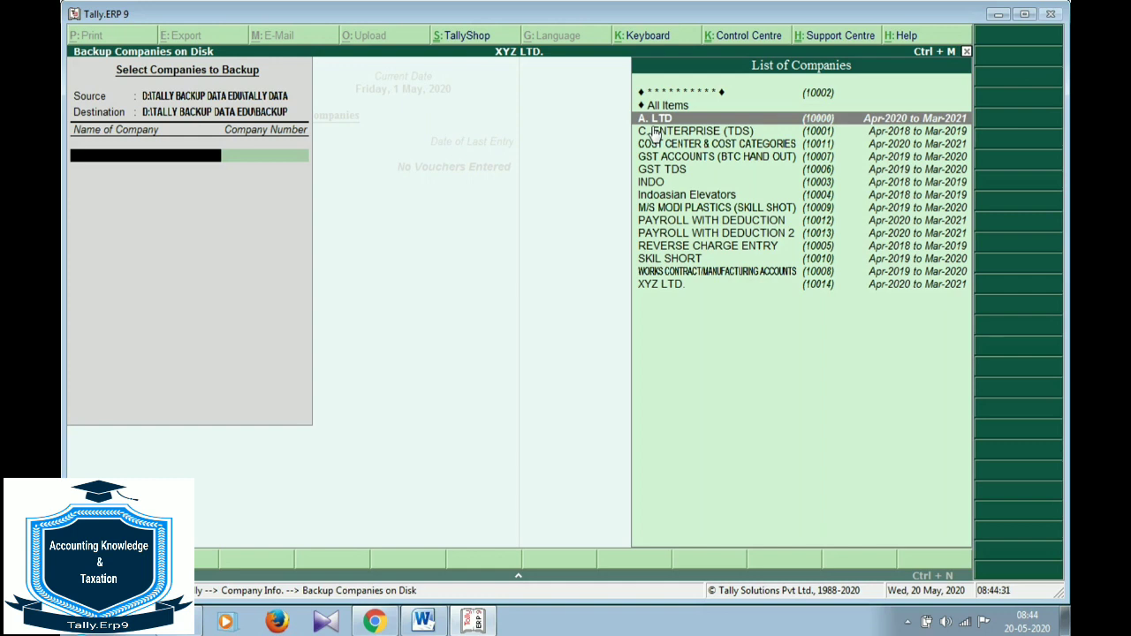
Choose All Items for the backup and run it, leaving the TallyVault password blank.
{"action": "key", "text": "Up"}
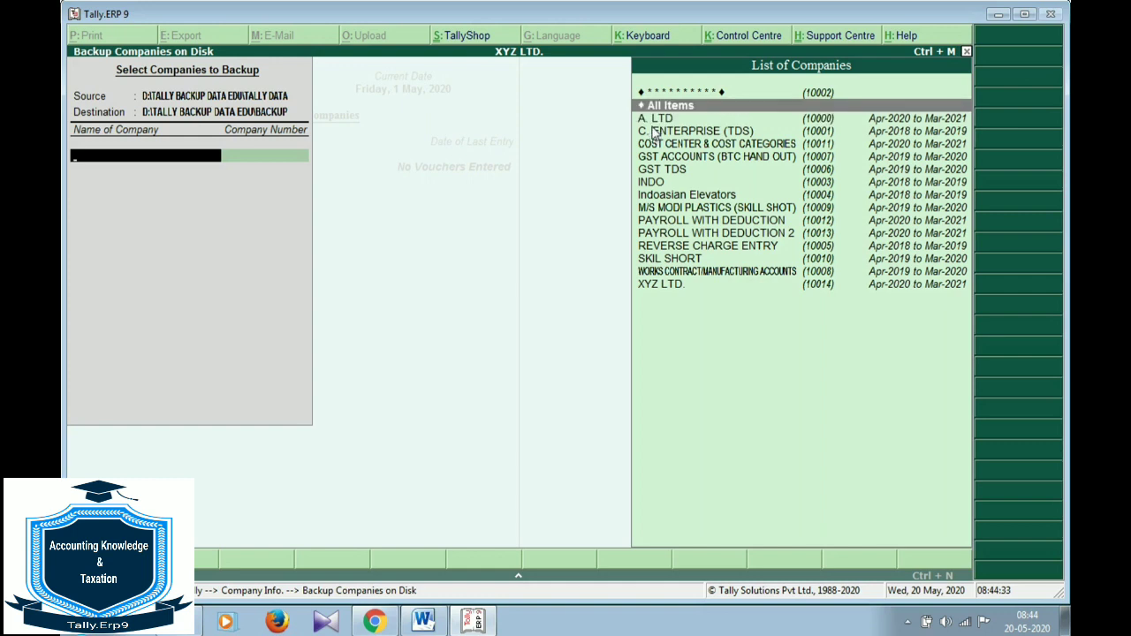
{"action": "key", "text": "Return"}
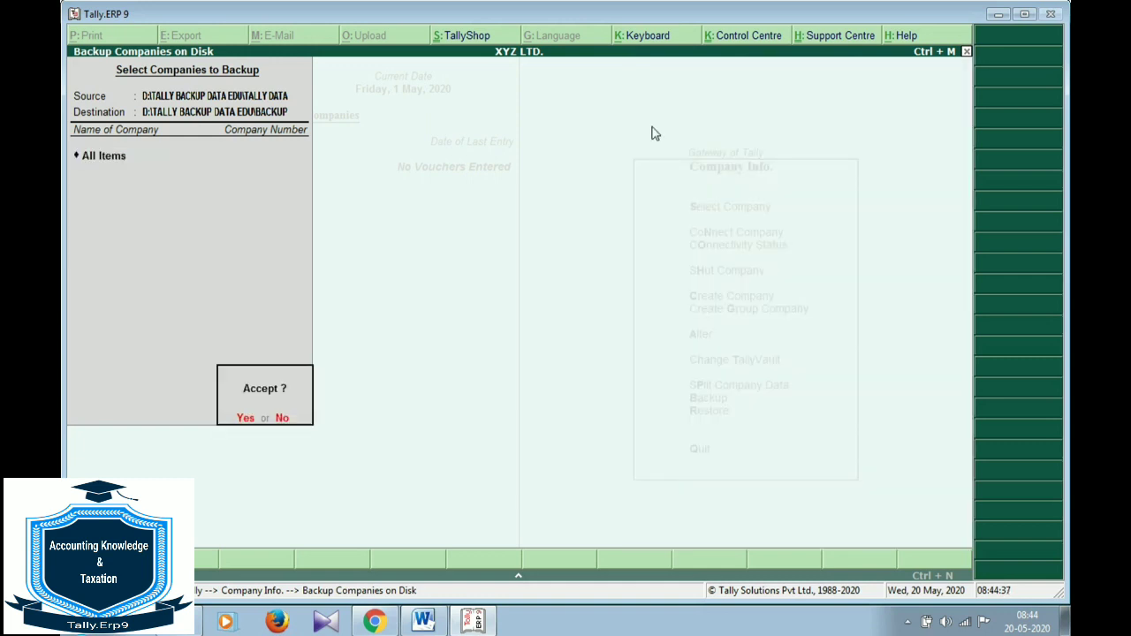
{"action": "key", "text": "Return"}
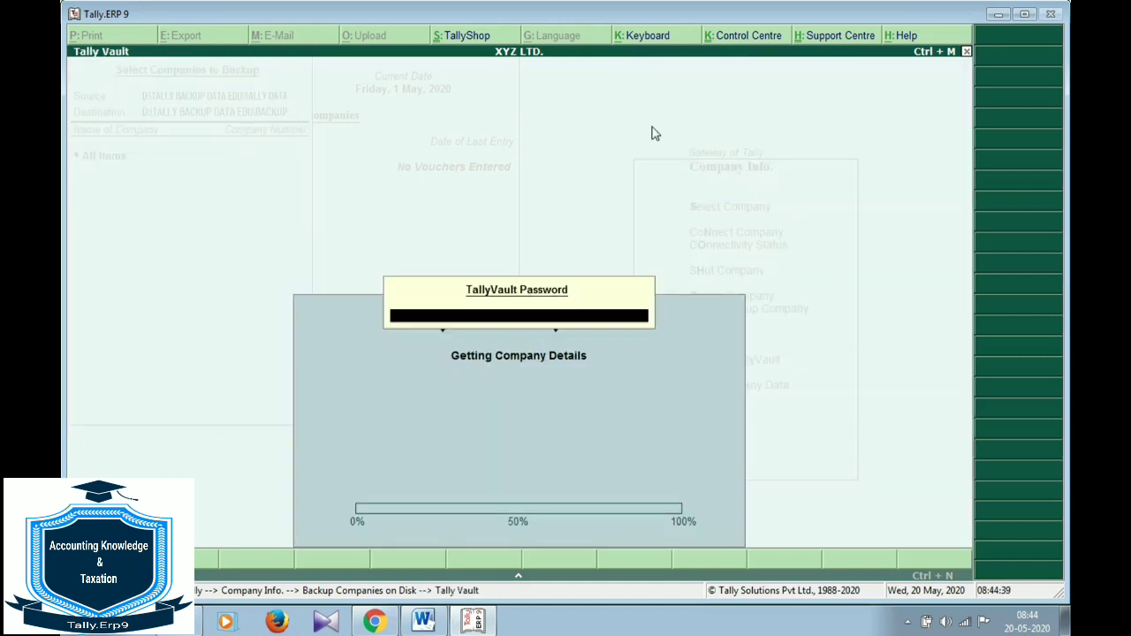
{"action": "key", "text": "Return"}
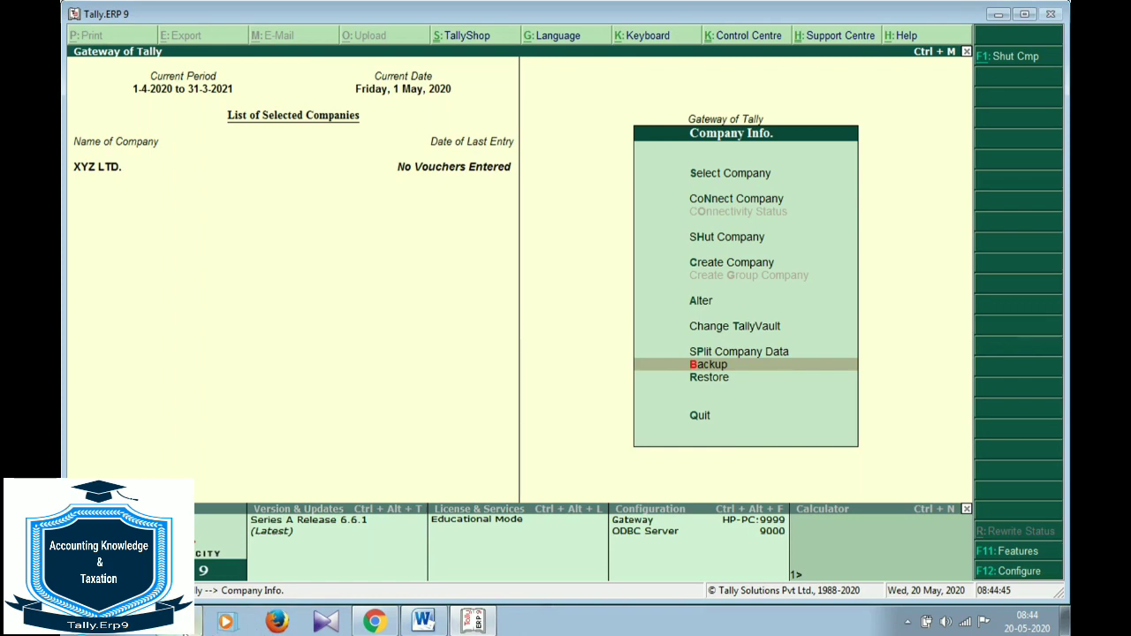
Check the backup archives in the BACKUP folder in Windows Explorer.
{"action": "left_click", "coordinate": [179, 623]}
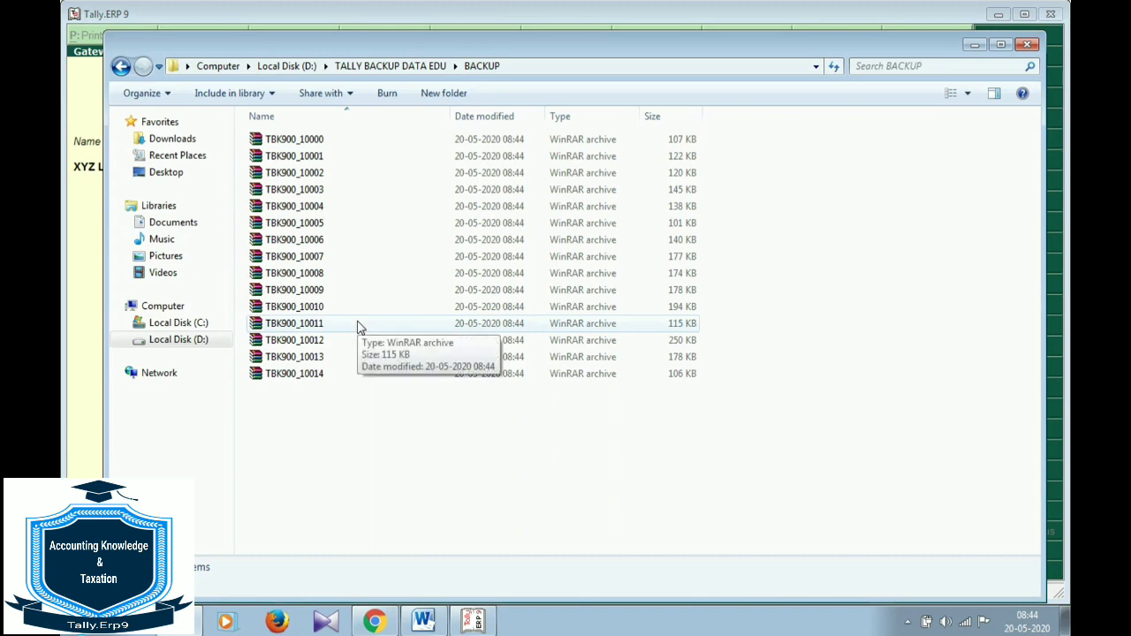
{"action": "left_click", "coordinate": [476, 621]}
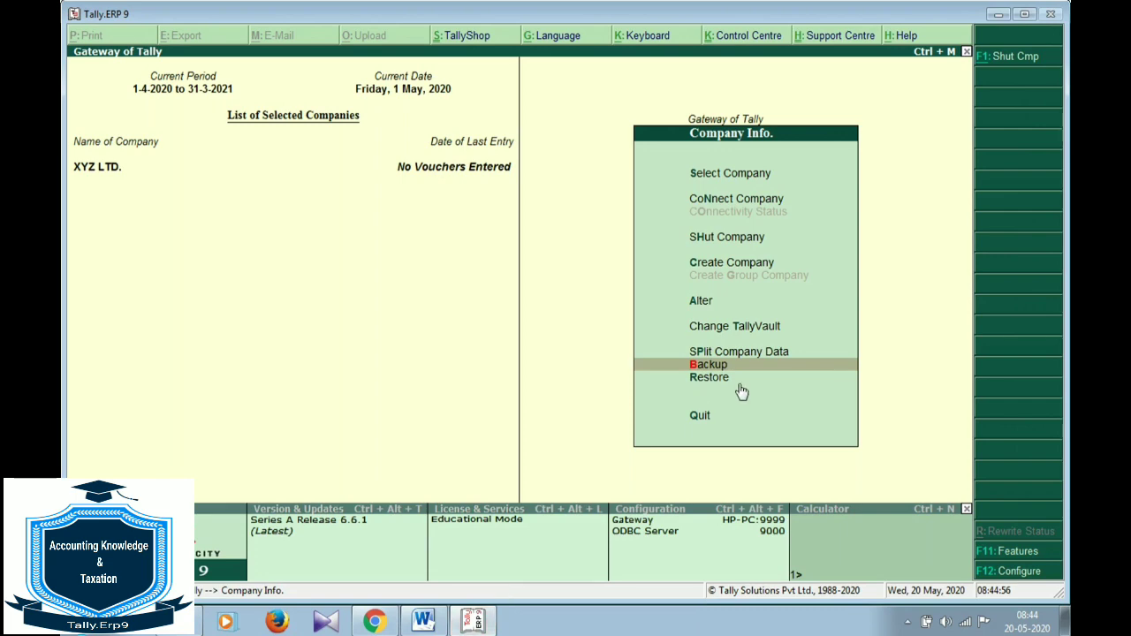
{"action": "left_click", "coordinate": [200, 624]}
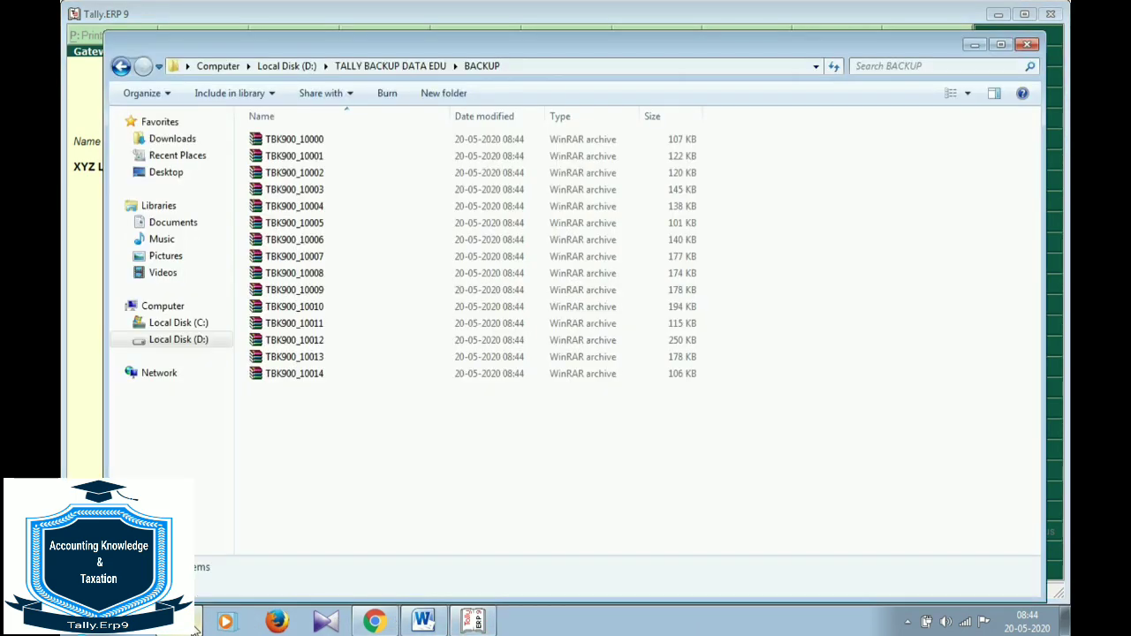
Delete all company data folders from the TALLY DATA folder, retrying the one that is in use.
{"action": "left_click", "coordinate": [121, 71]}
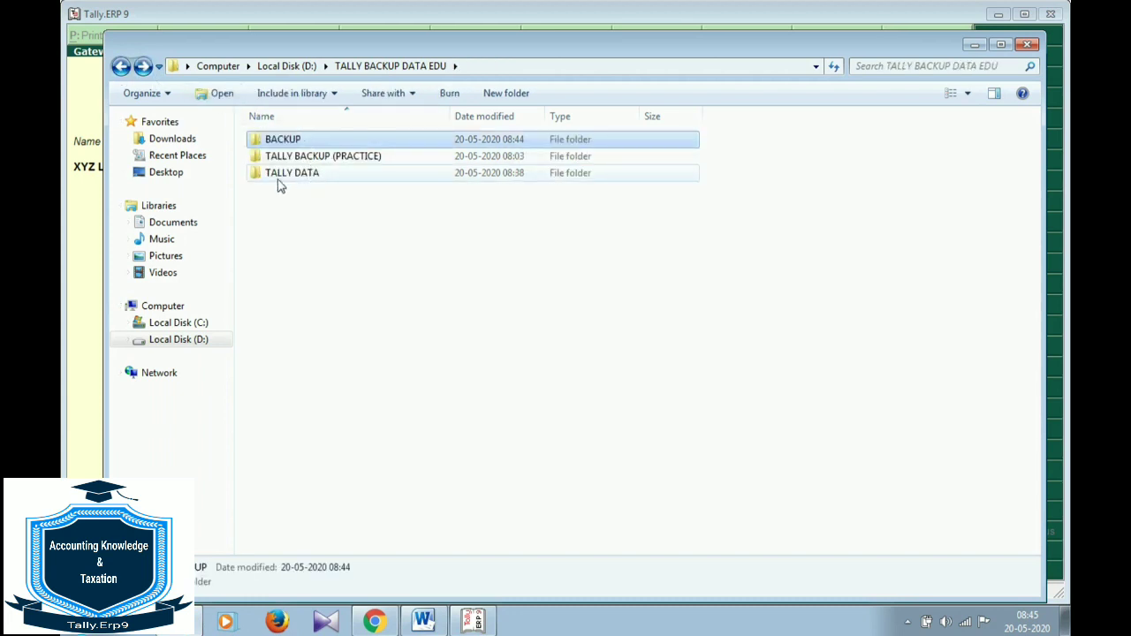
{"action": "double_click", "coordinate": [289, 178]}
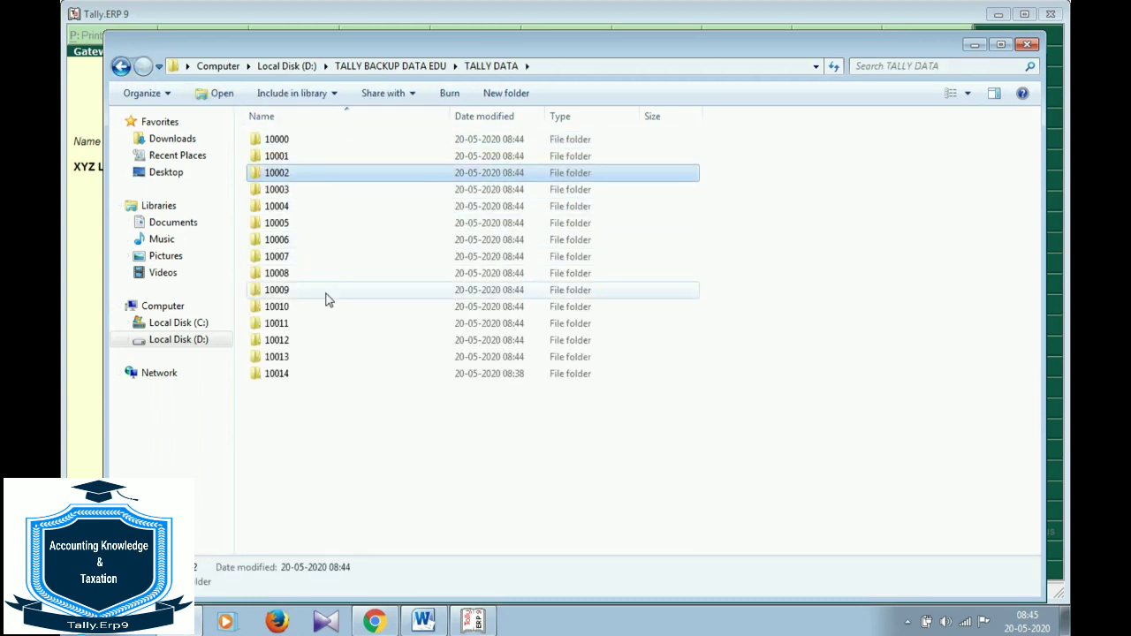
{"action": "key", "text": "ctrl+a"}
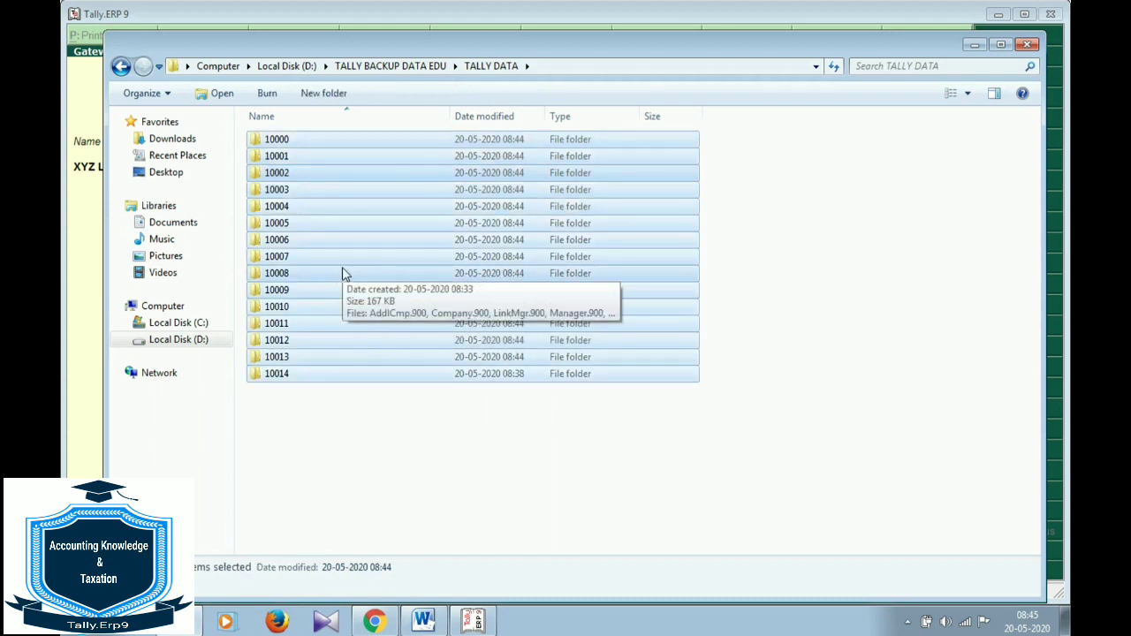
{"action": "key", "text": "Delete"}
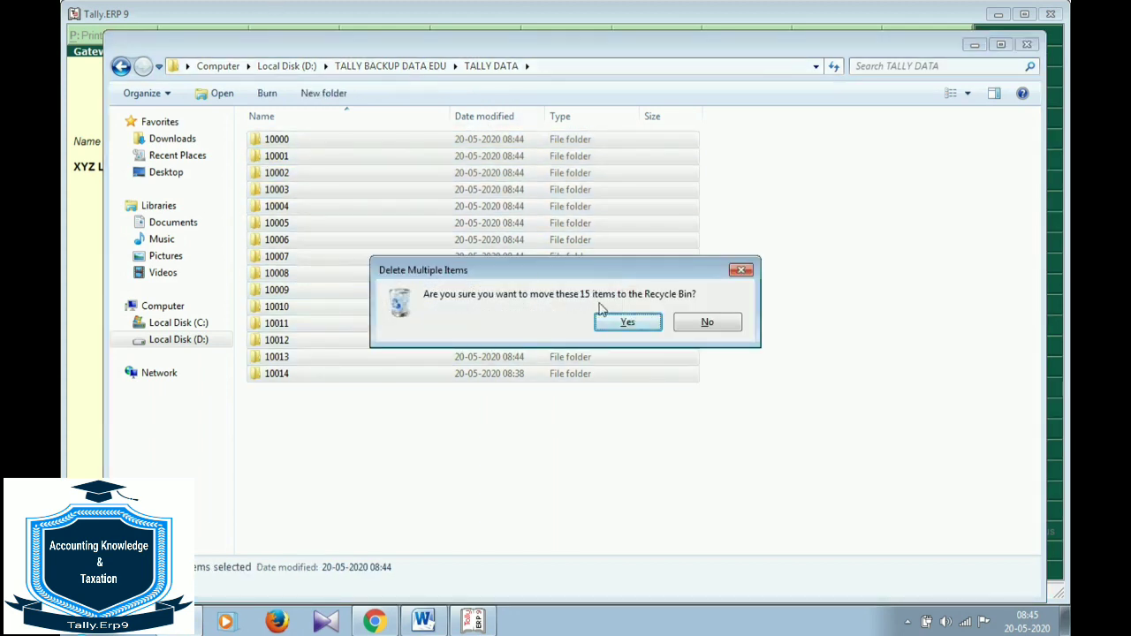
{"action": "left_click", "coordinate": [628, 322]}
{"action": "left_click", "coordinate": [545, 385]}
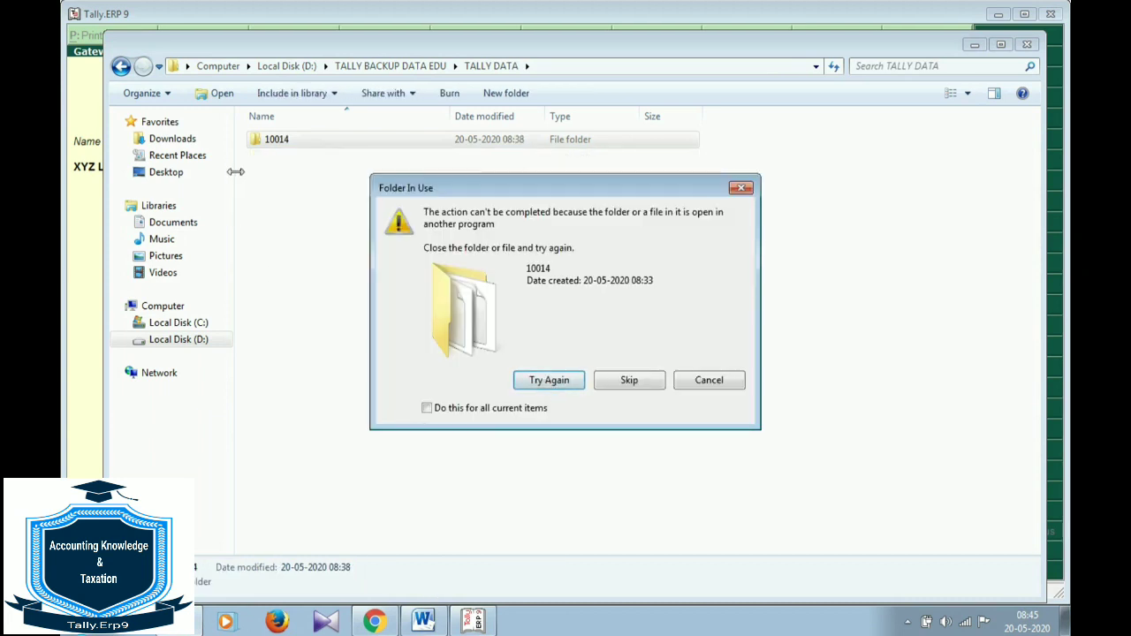
Shut the company XYZ LTD. in Tally.ERP 9 and retry deleting the 10014 folder in Windows Explorer.
{"action": "left_click", "coordinate": [483, 623]}
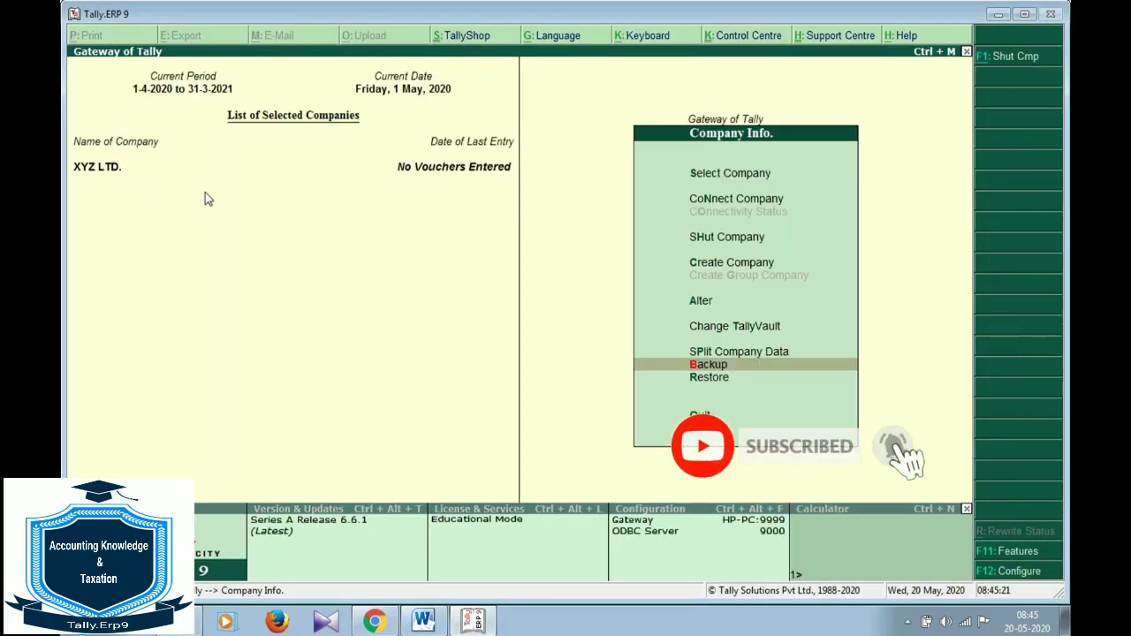
{"action": "key", "text": "alt+F1"}
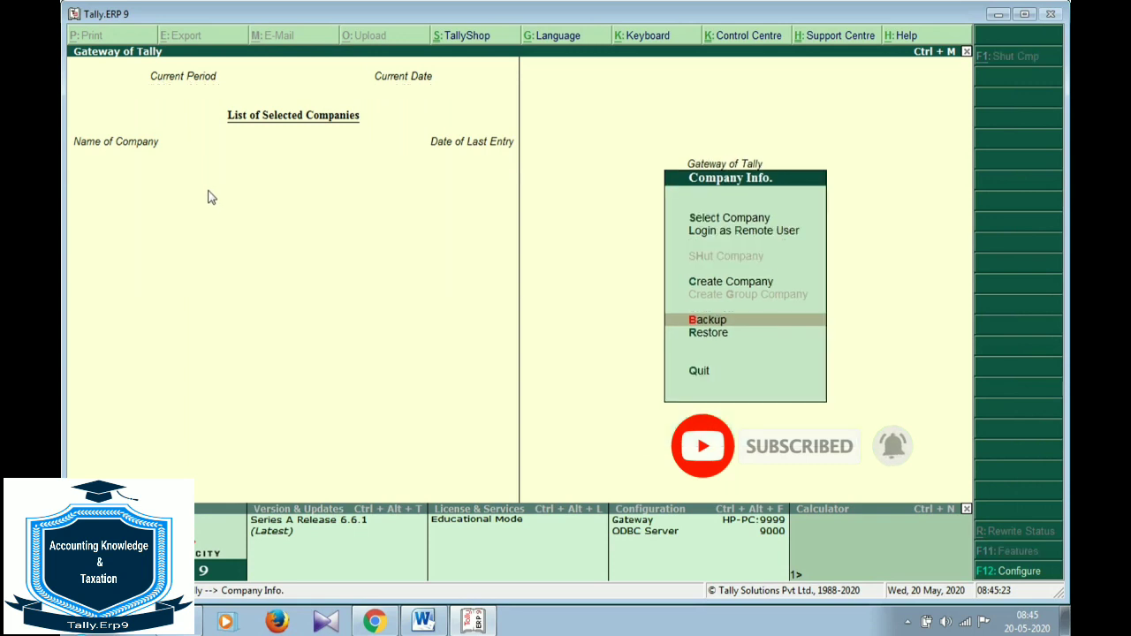
{"action": "left_click", "coordinate": [471, 620]}
{"action": "left_click", "coordinate": [541, 383]}
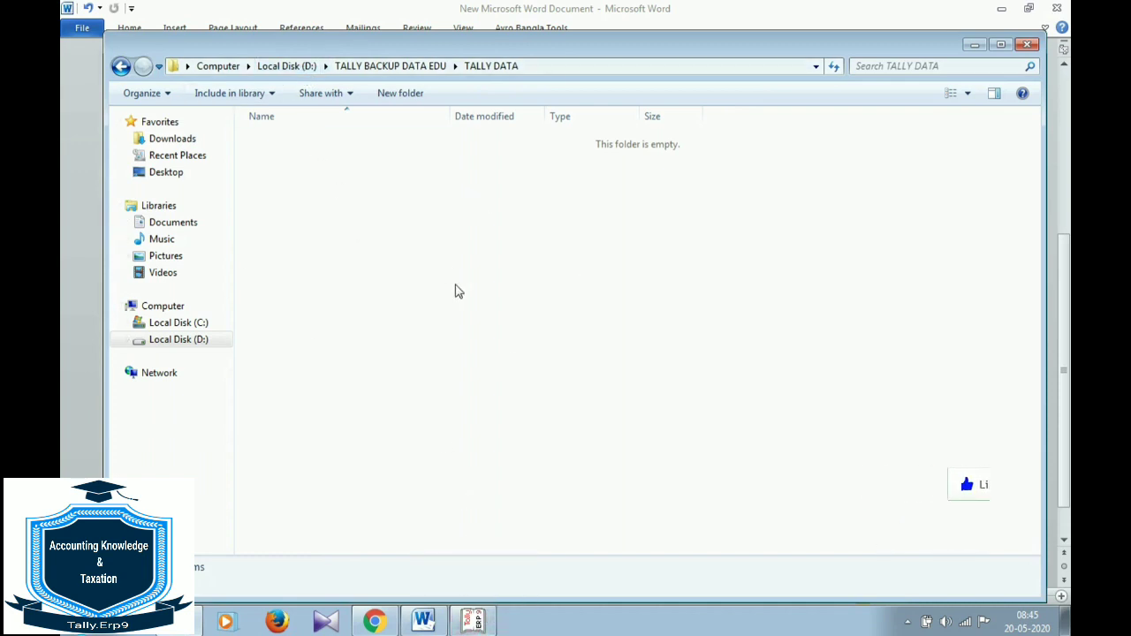
Reopen the TALLY DATA folder inside D:\TALLY BACKUP DATA EDU and copy its path.
{"action": "left_click", "coordinate": [122, 68]}
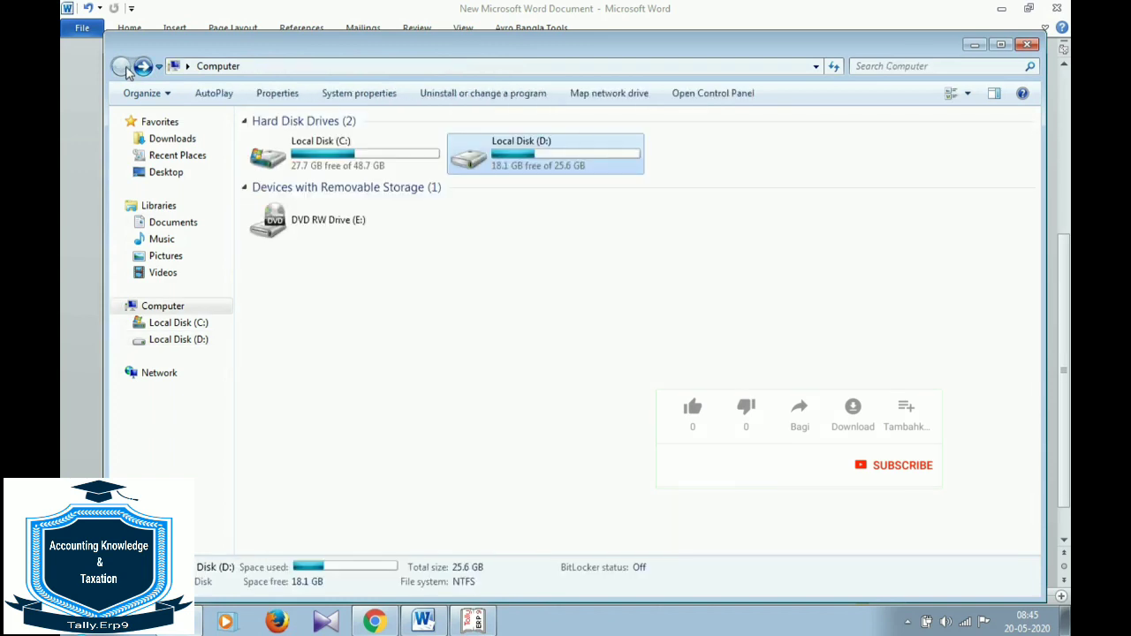
{"action": "double_click", "coordinate": [495, 173]}
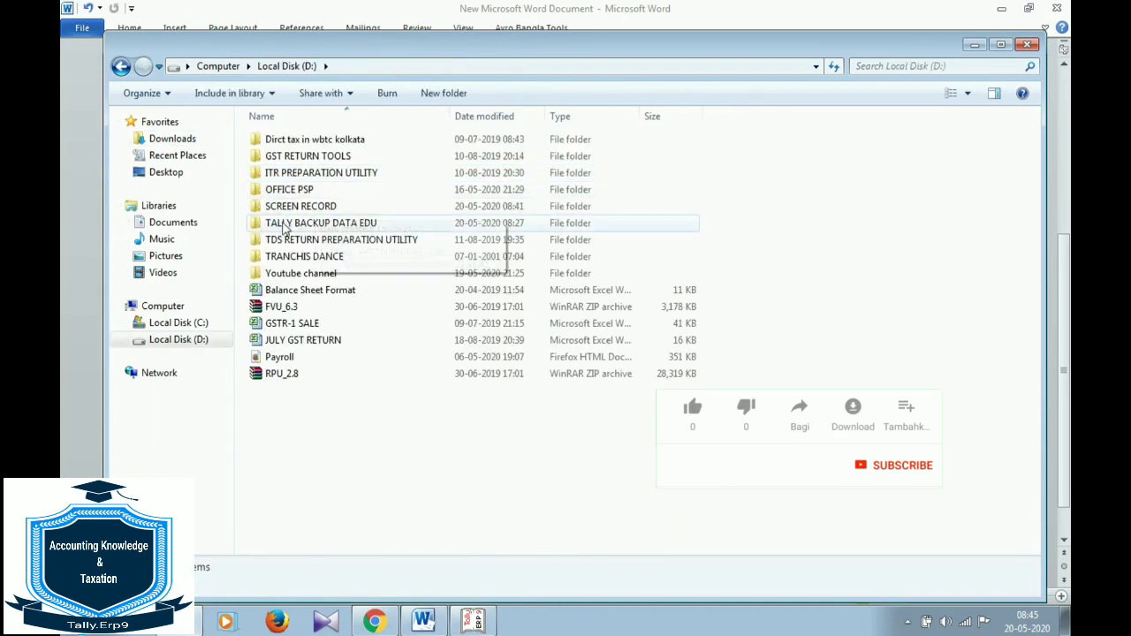
{"action": "left_click", "coordinate": [296, 227]}
{"action": "double_click", "coordinate": [296, 228]}
{"action": "left_click", "coordinate": [292, 174]}
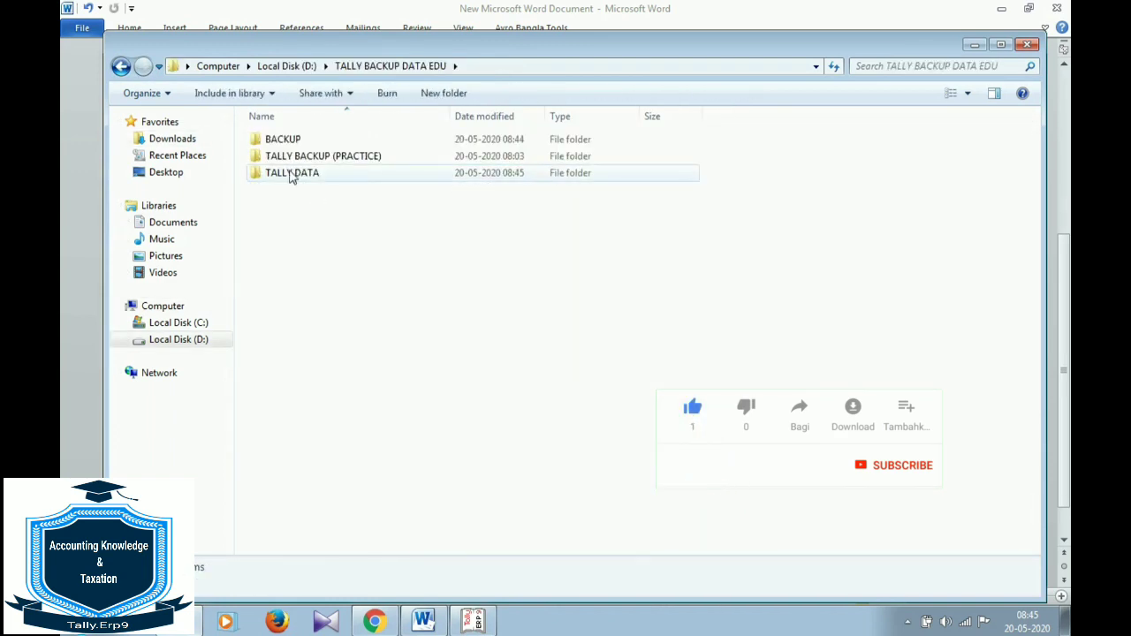
{"action": "double_click", "coordinate": [359, 181]}
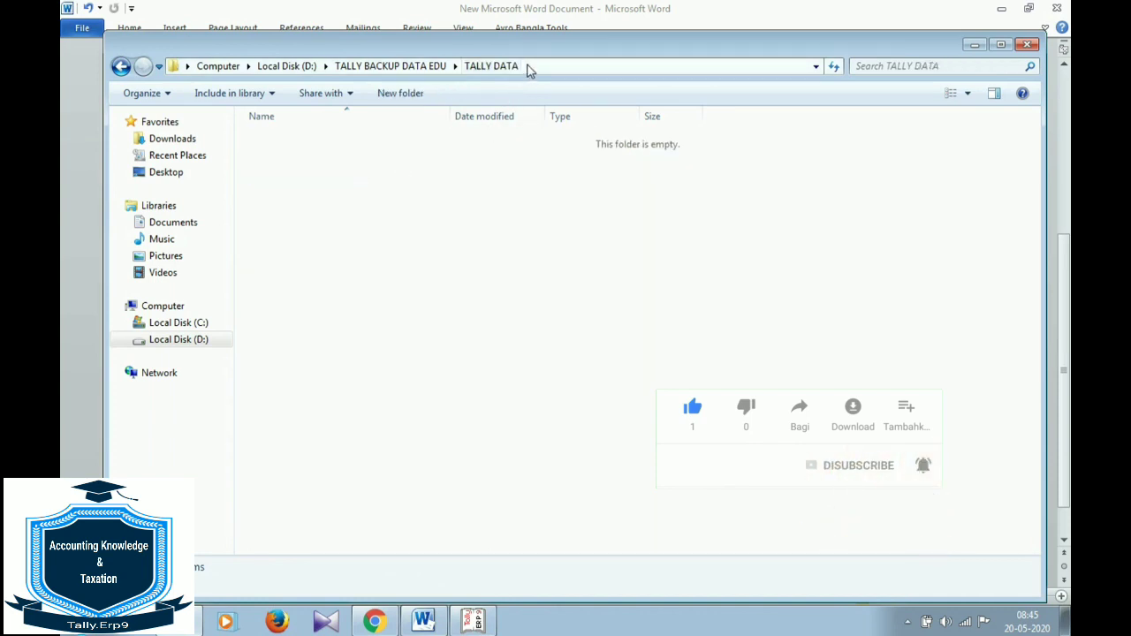
{"action": "left_click", "coordinate": [529, 66]}
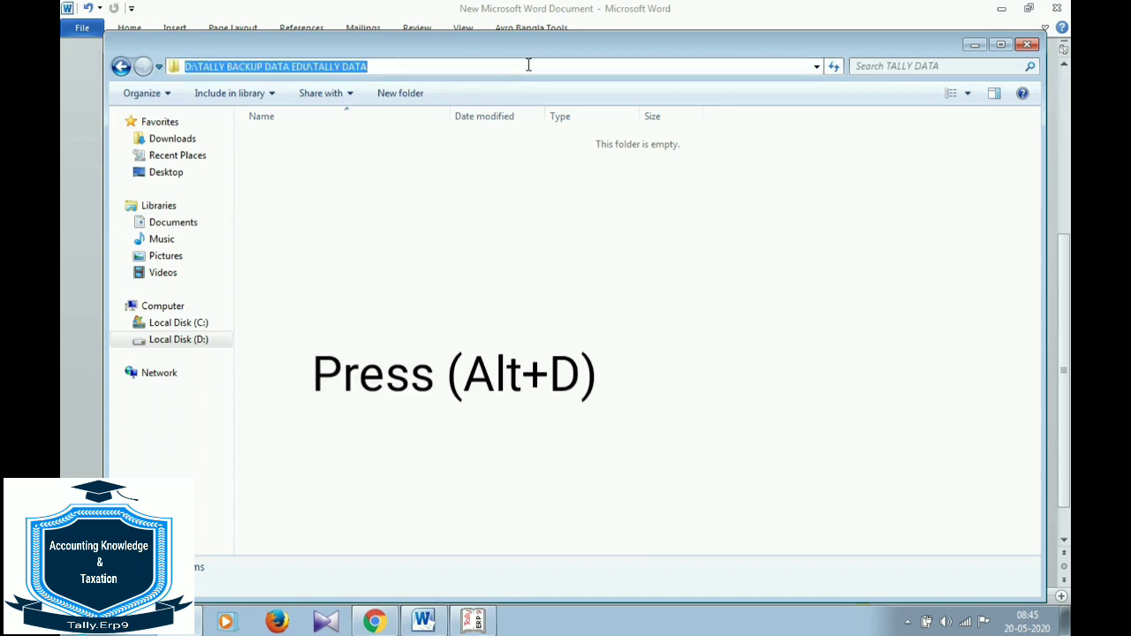
Start a company restore in Tally.ERP 9 and set its destination to D:\TALLY BACKUP DATA EDU\TALLY DATA.
{"action": "left_click", "coordinate": [478, 622]}
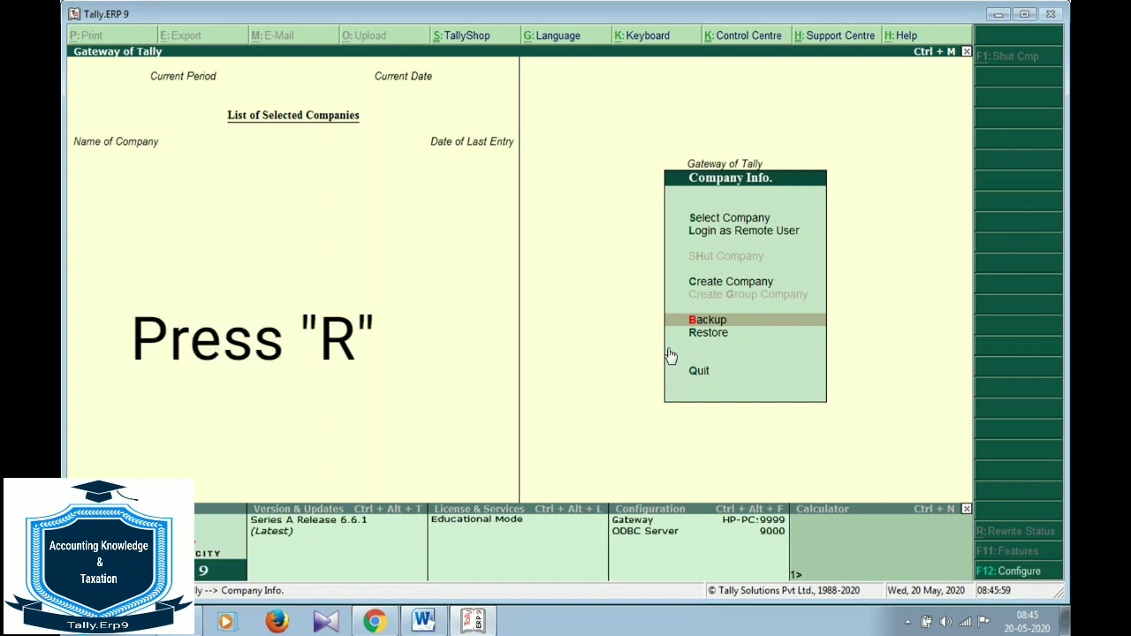
{"action": "key", "text": "r"}
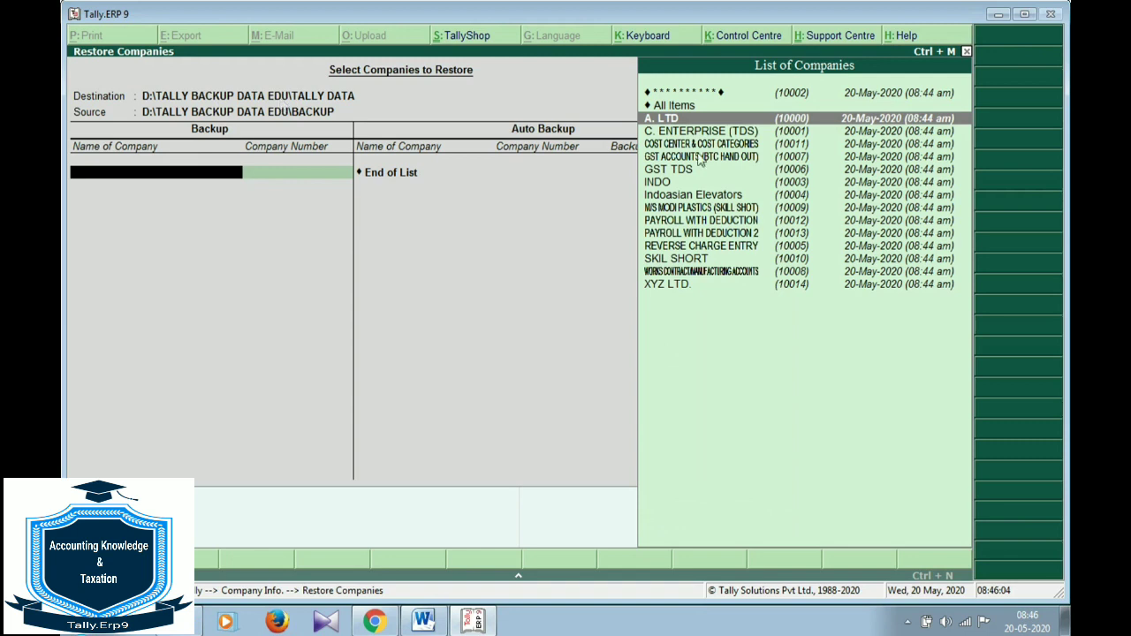
{"action": "left_click", "coordinate": [168, 97]}
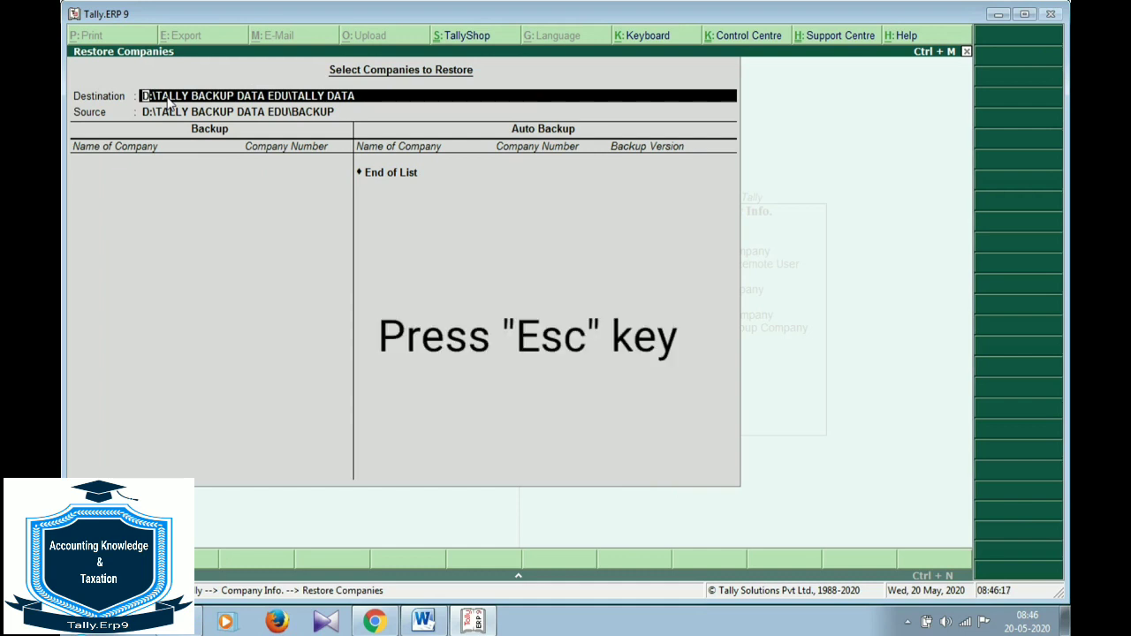
{"action": "key", "text": "Escape"}
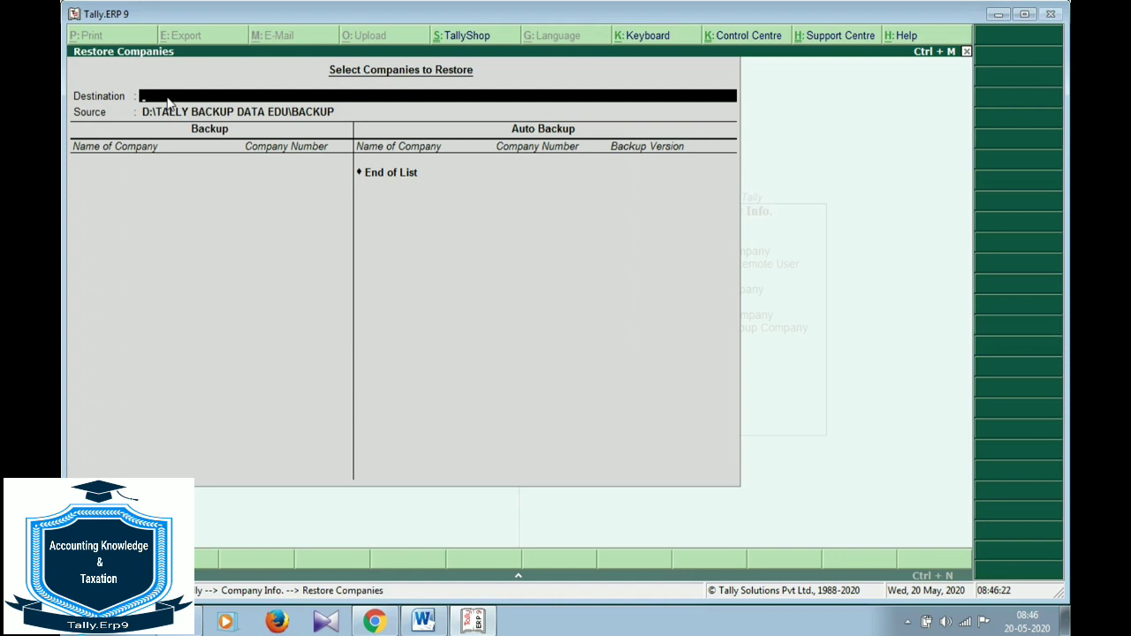
{"action": "key", "text": "ctrl+alt+v"}
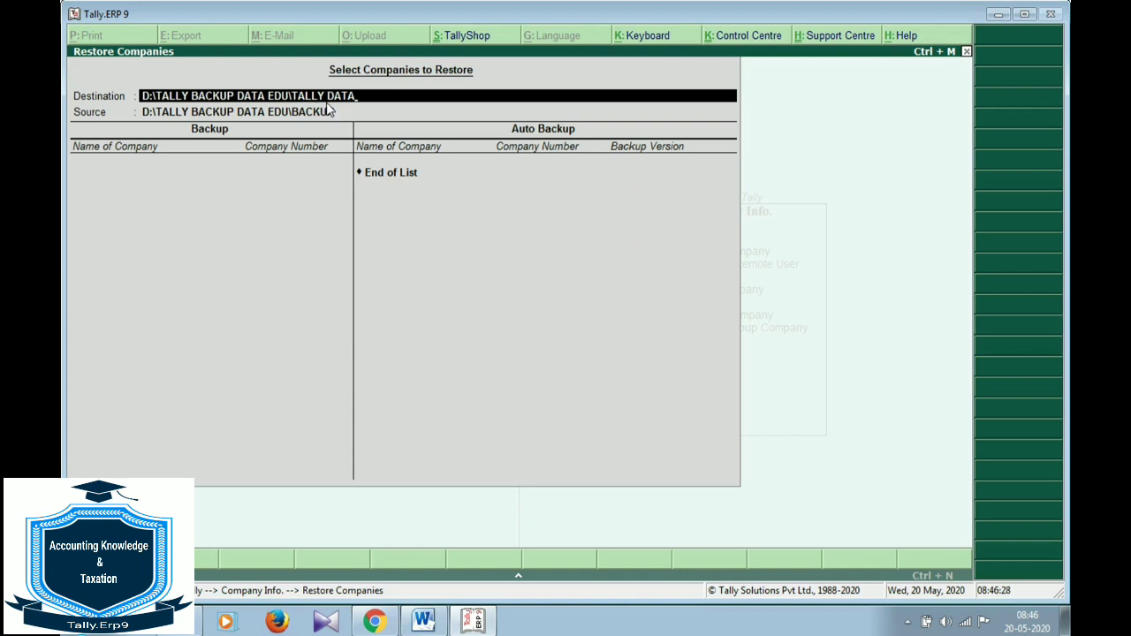
Restore All Items from the source D:\TALLY BACKUP DATA EDU\BACKUP, leaving the TallyVault password blank.
{"action": "key", "text": "Return"}
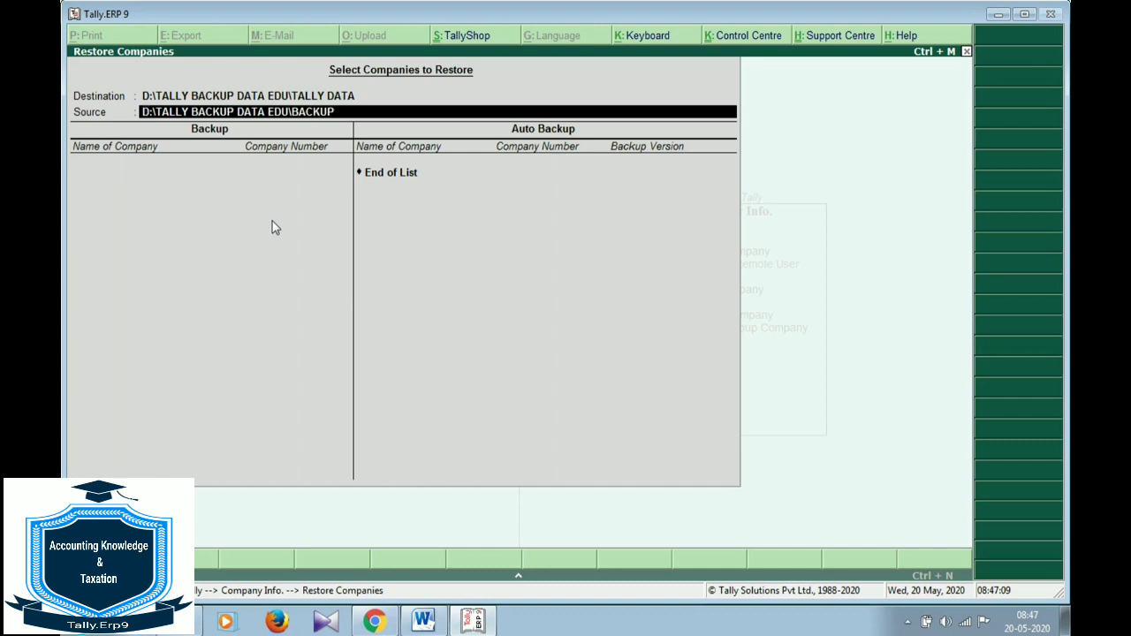
{"action": "key", "text": "Return"}
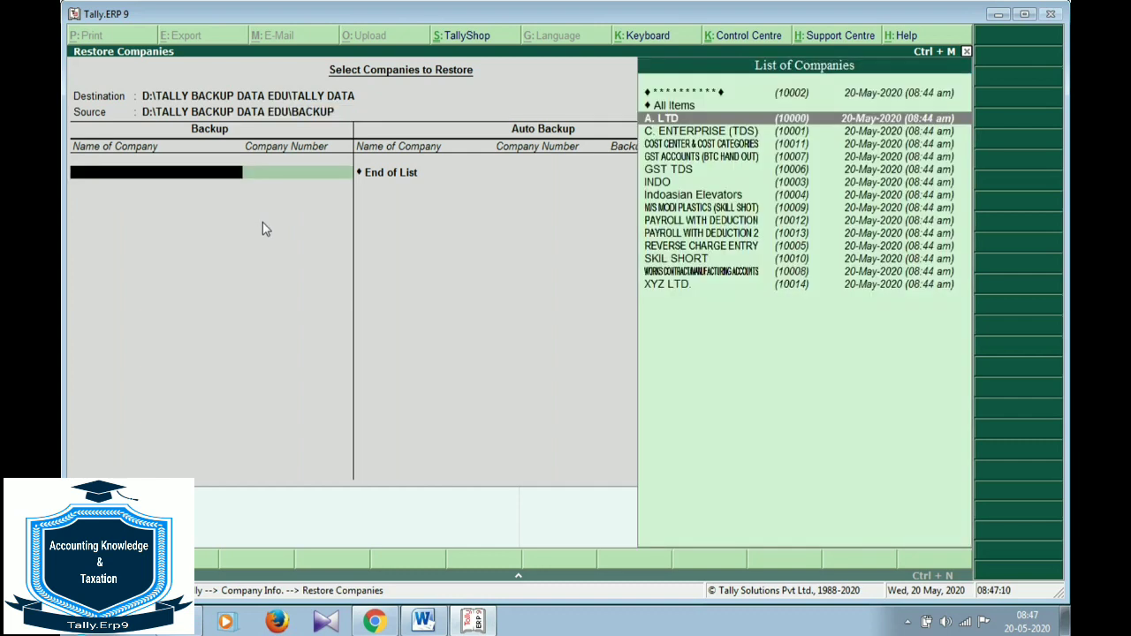
{"action": "key", "text": "Up"}
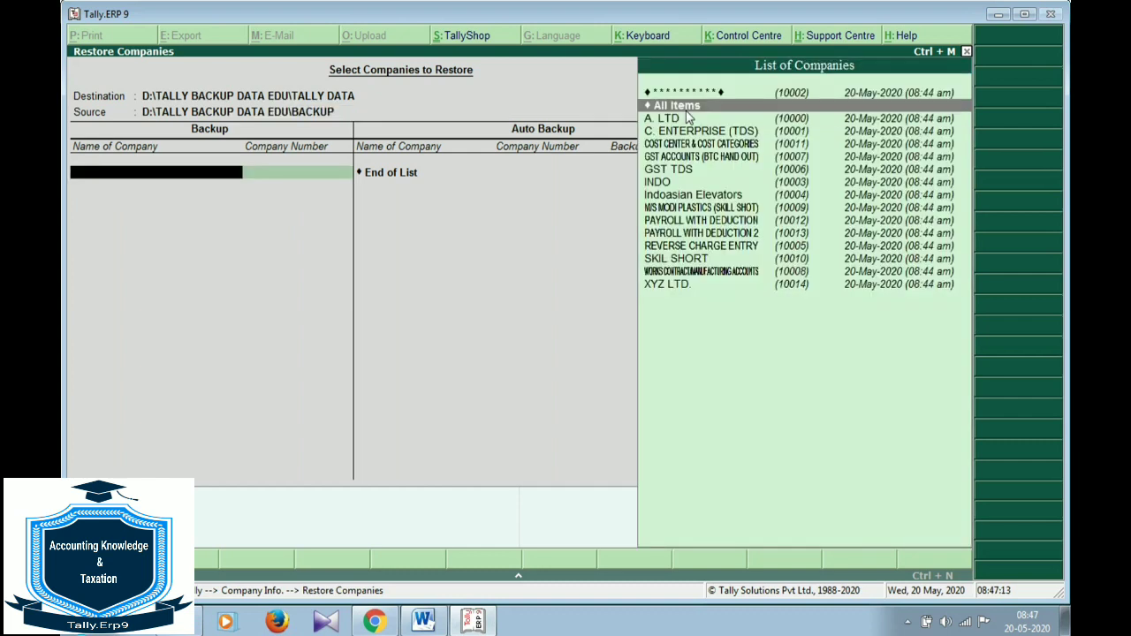
{"action": "key", "text": "Return"}
{"action": "key", "text": "Return"}
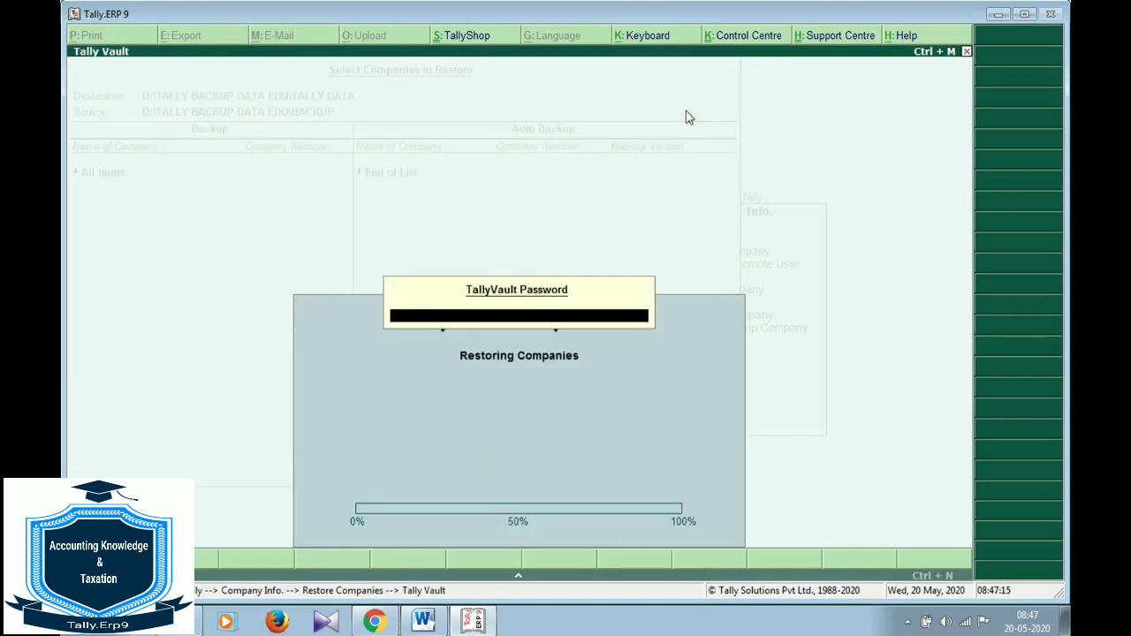
{"action": "key", "text": "Return"}
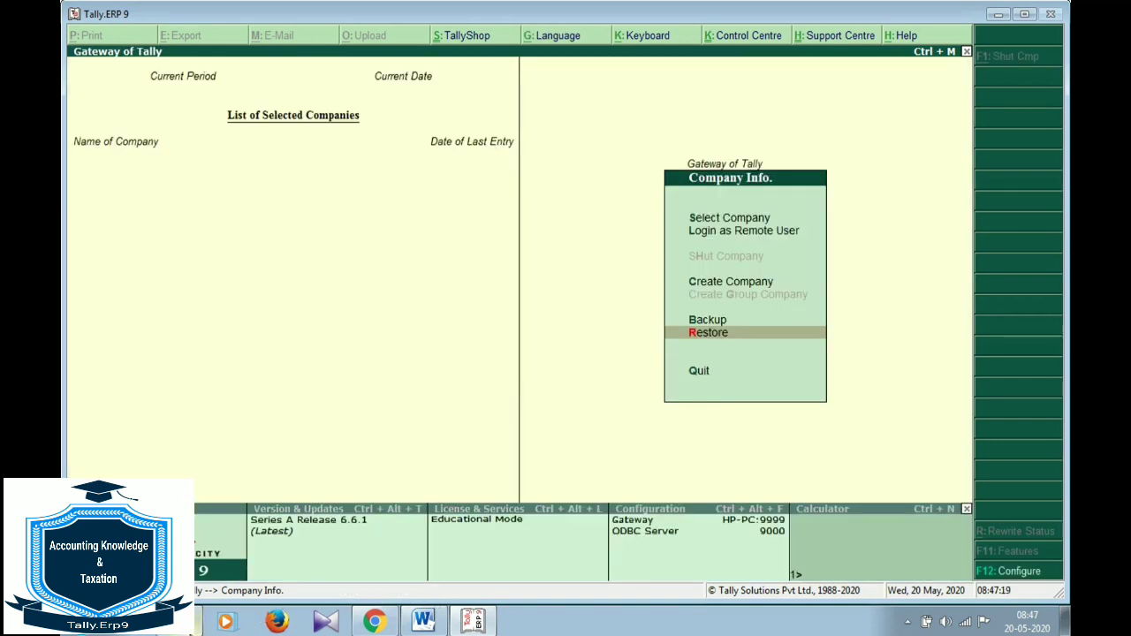
Check the restored company folders inside TALLY DATA in Windows Explorer, and return to Tally.ERP 9.
{"action": "left_click", "coordinate": [197, 628]}
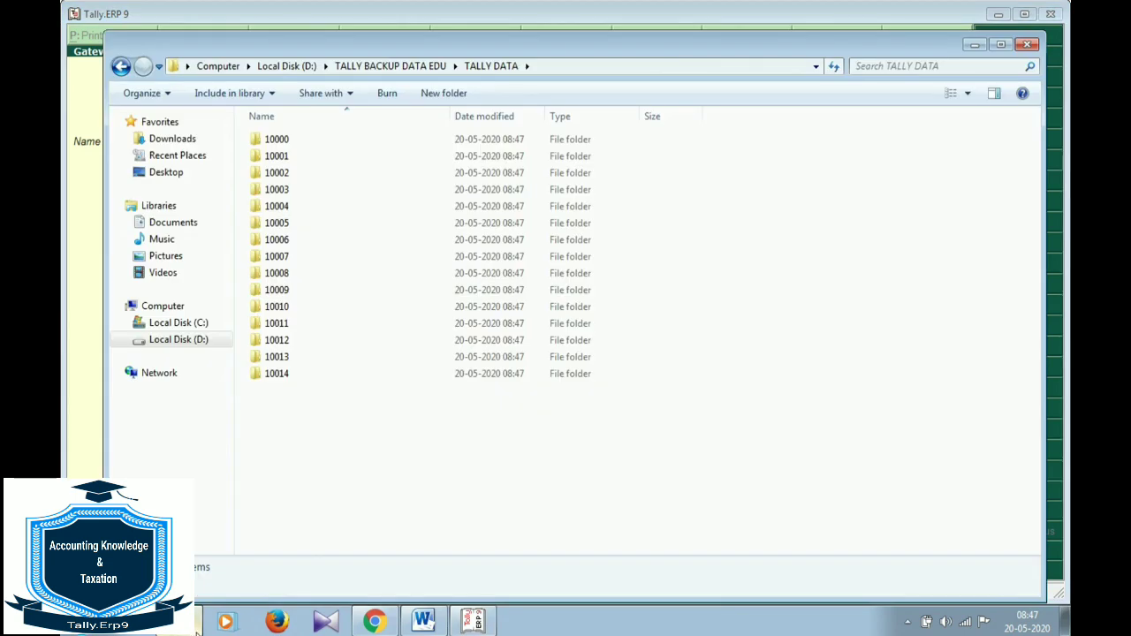
{"action": "left_click", "coordinate": [121, 68]}
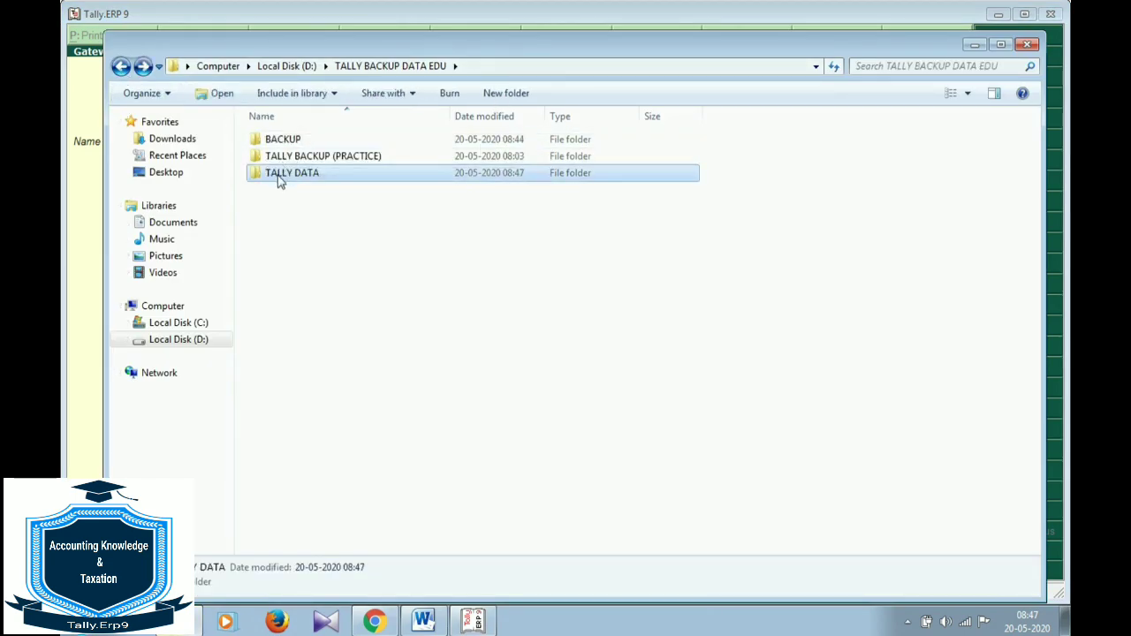
{"action": "double_click", "coordinate": [281, 175]}
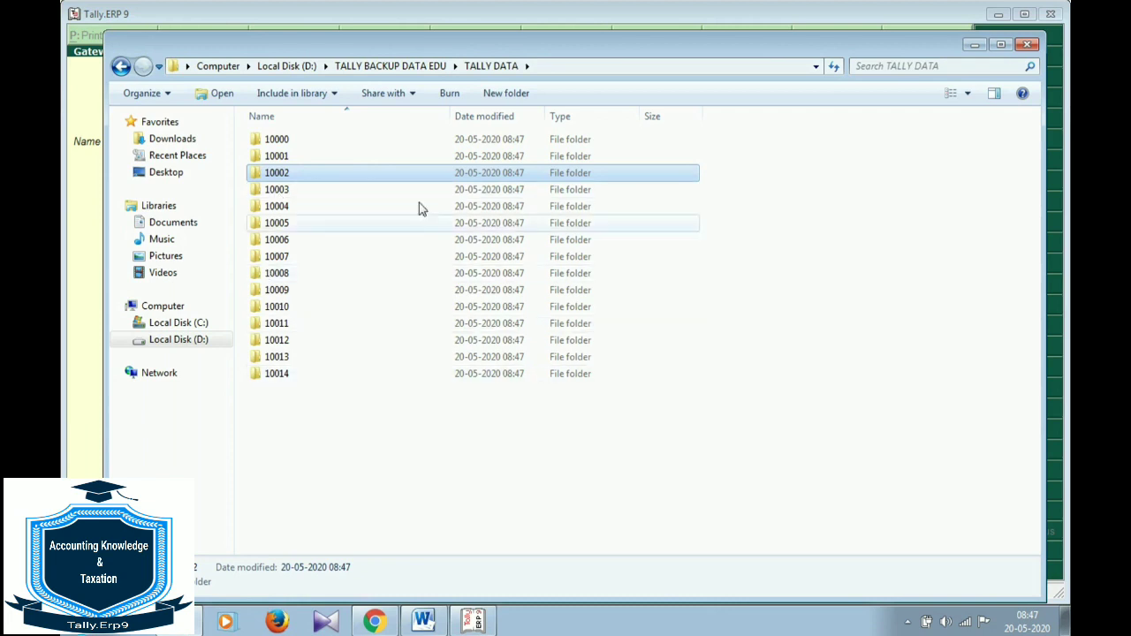
{"action": "left_click", "coordinate": [480, 623]}
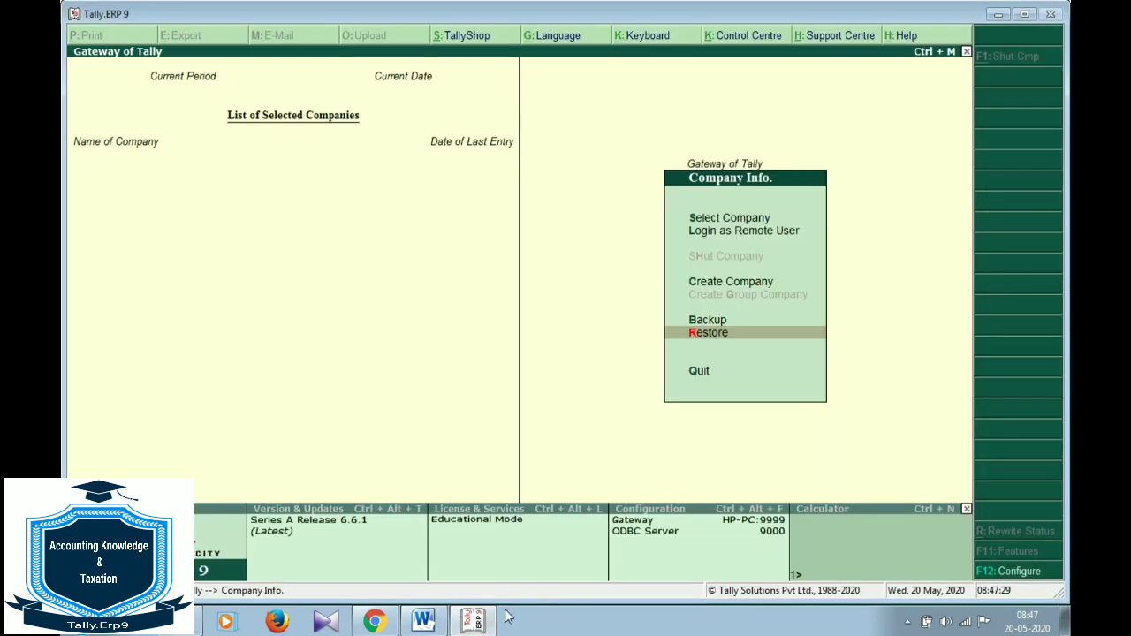
{"action": "mouse_move", "coordinate": [488, 629]}
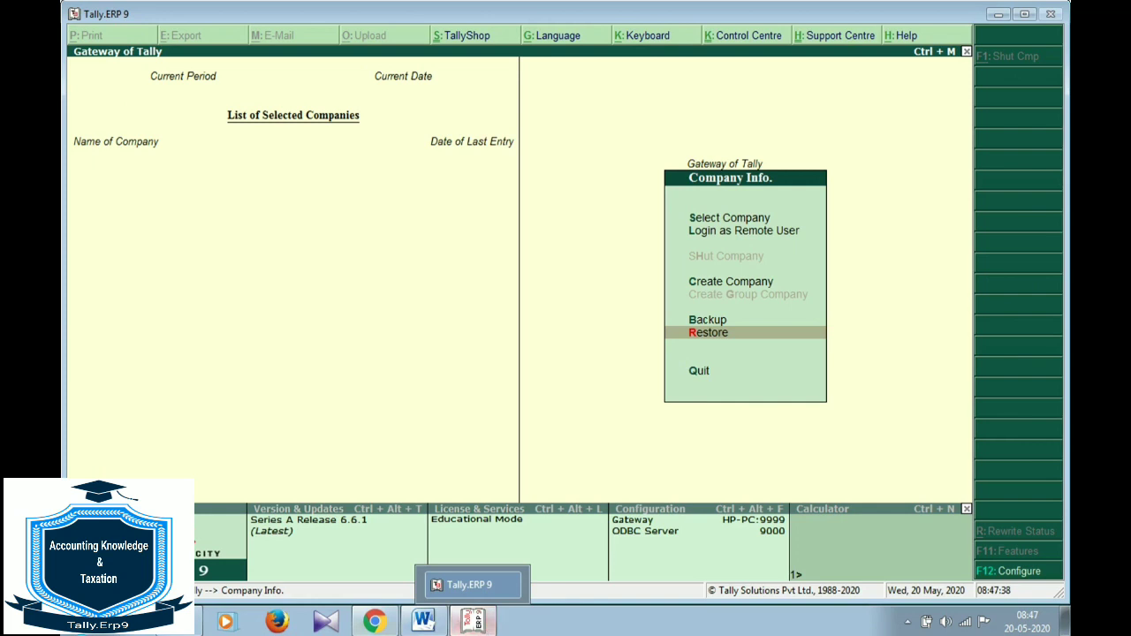
Compress the 10014 folder in Windows Explorer's TALLY DATA folder into a zip archive named 10014.
{"action": "left_click", "coordinate": [179, 622]}
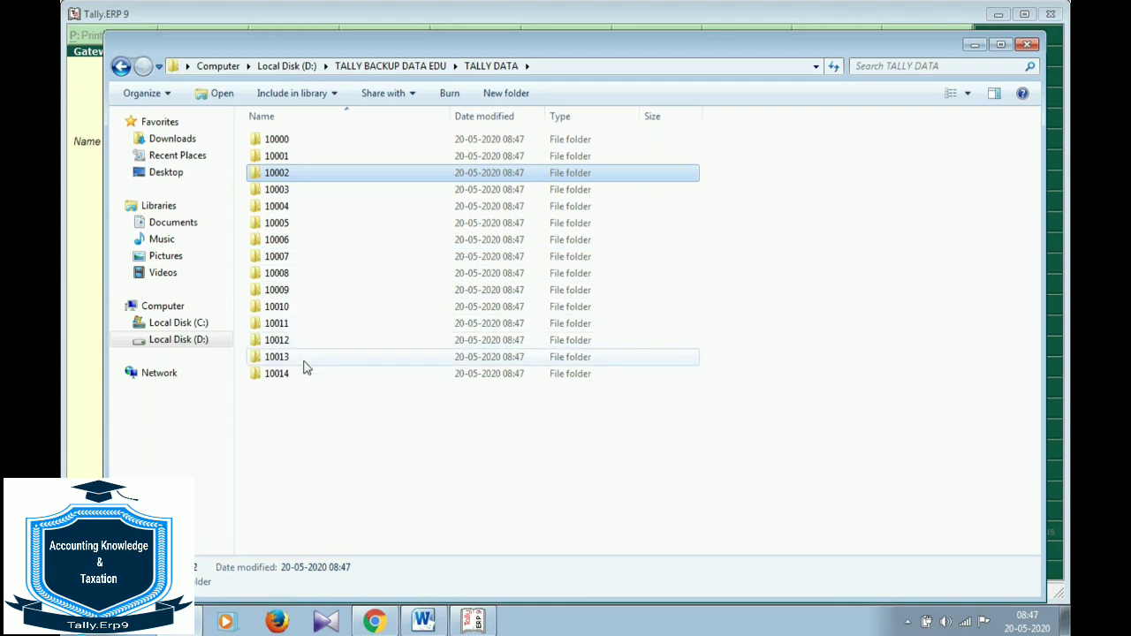
{"action": "mouse_move", "coordinate": [302, 376]}
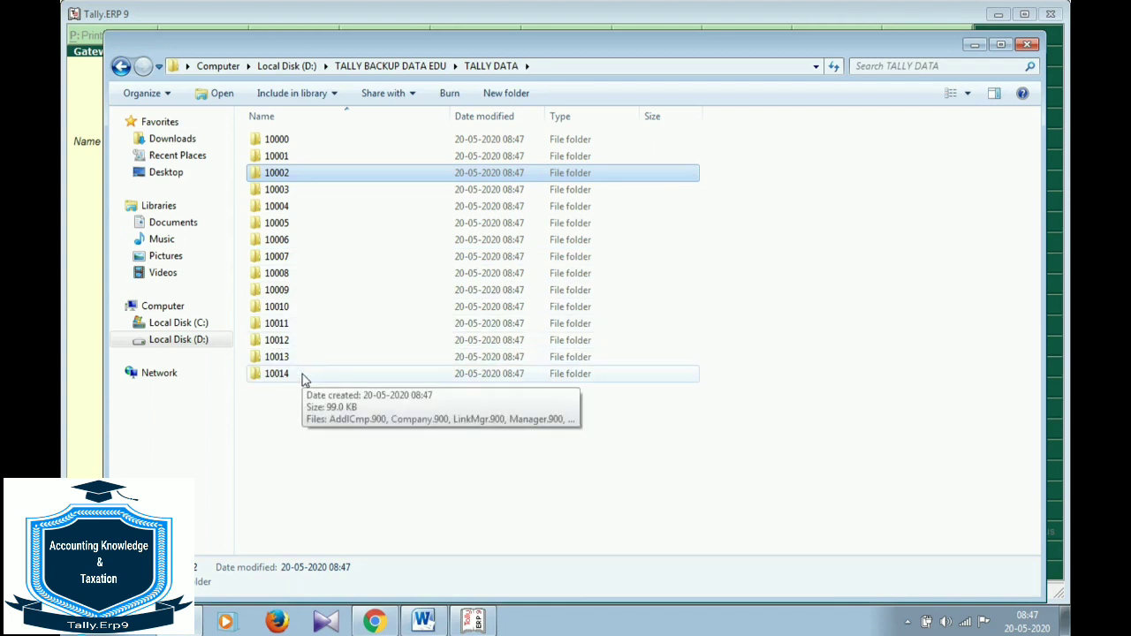
{"action": "left_click", "coordinate": [302, 374]}
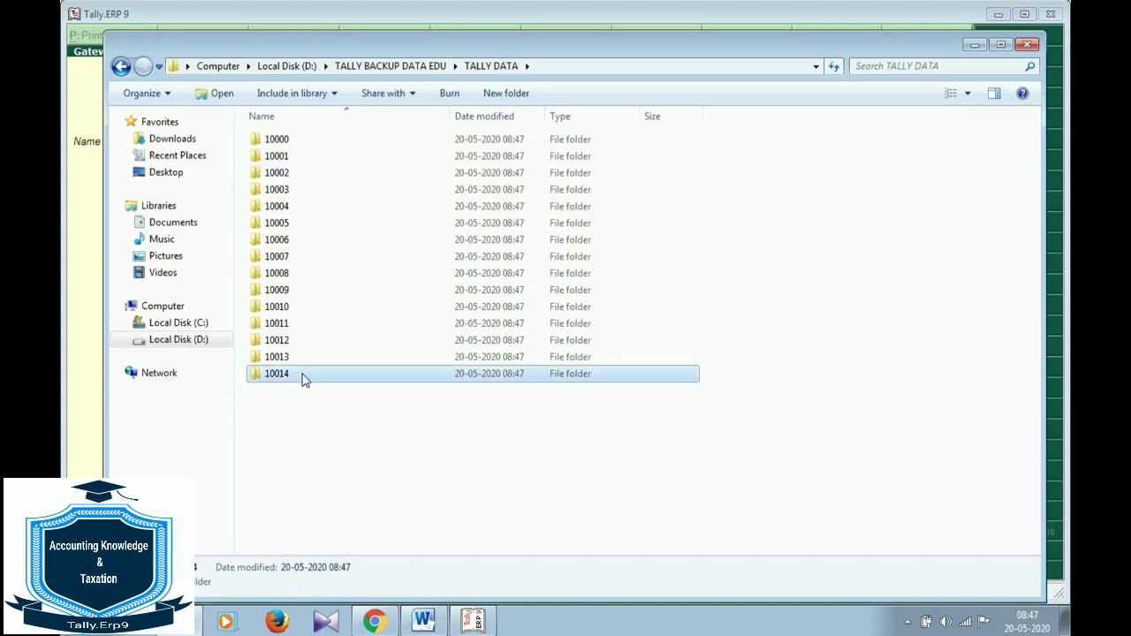
{"action": "right_click", "coordinate": [301, 375]}
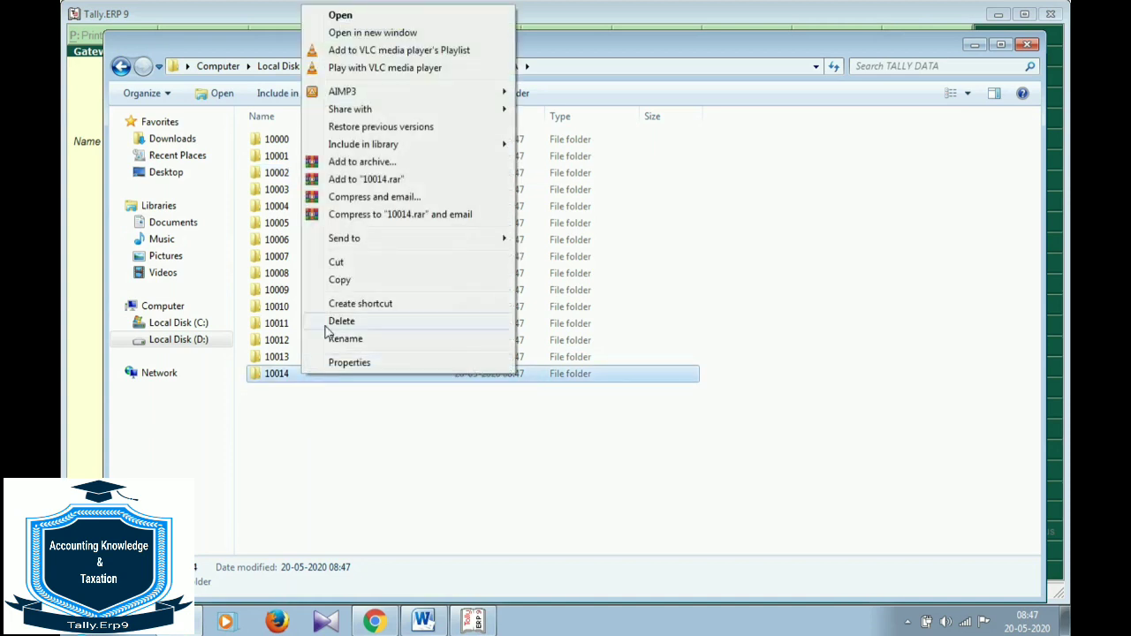
{"action": "mouse_move", "coordinate": [342, 244]}
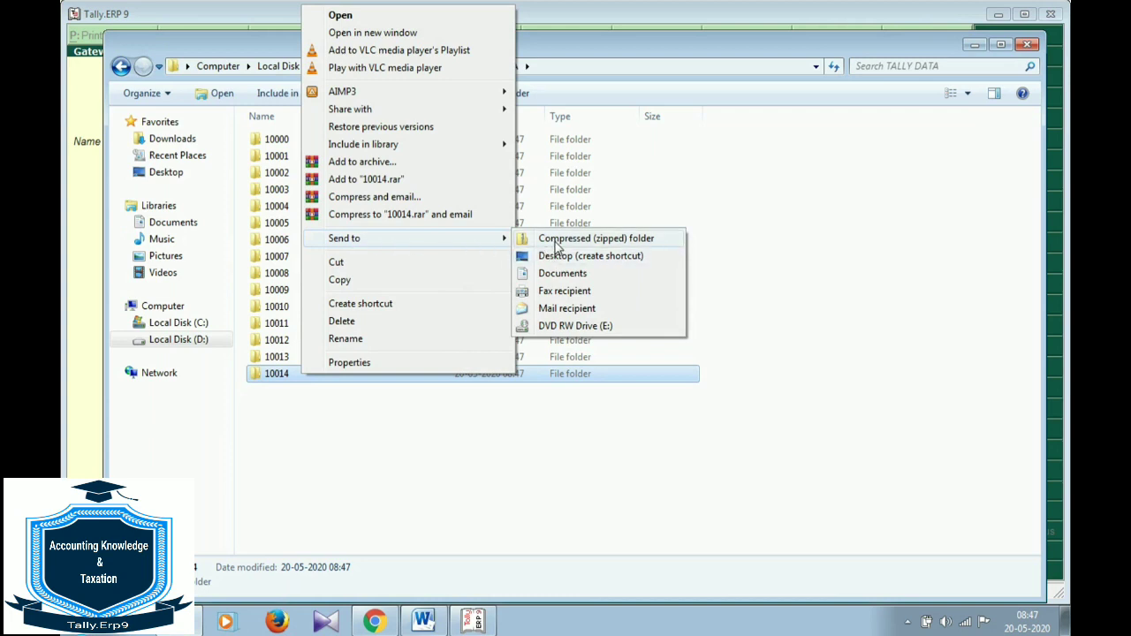
{"action": "left_click", "coordinate": [557, 246]}
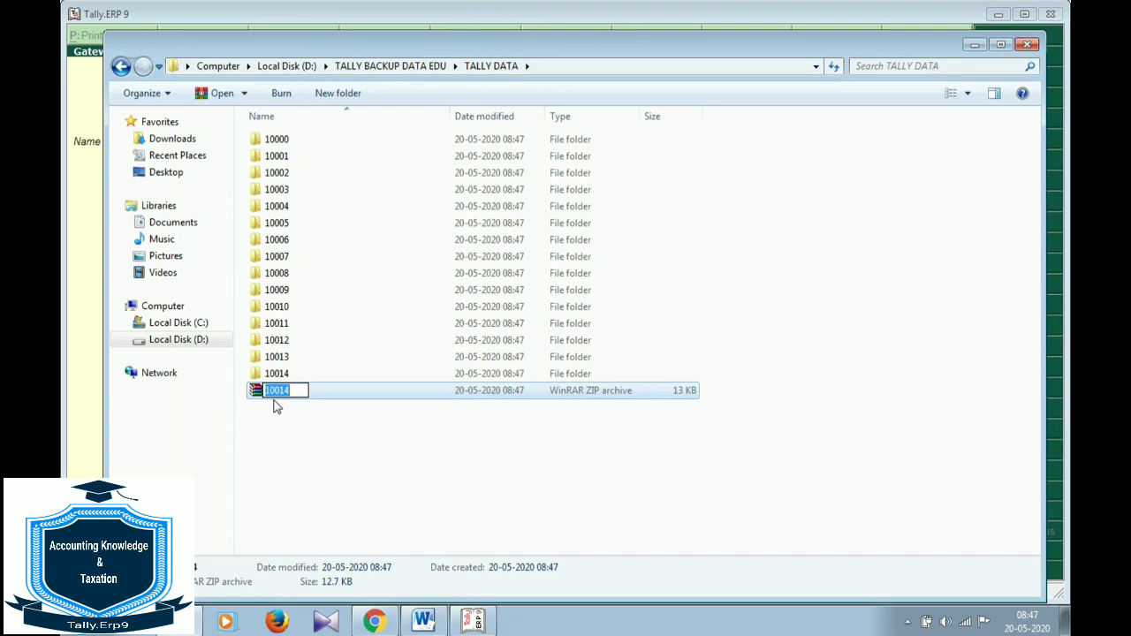
{"action": "key", "text": "Return"}
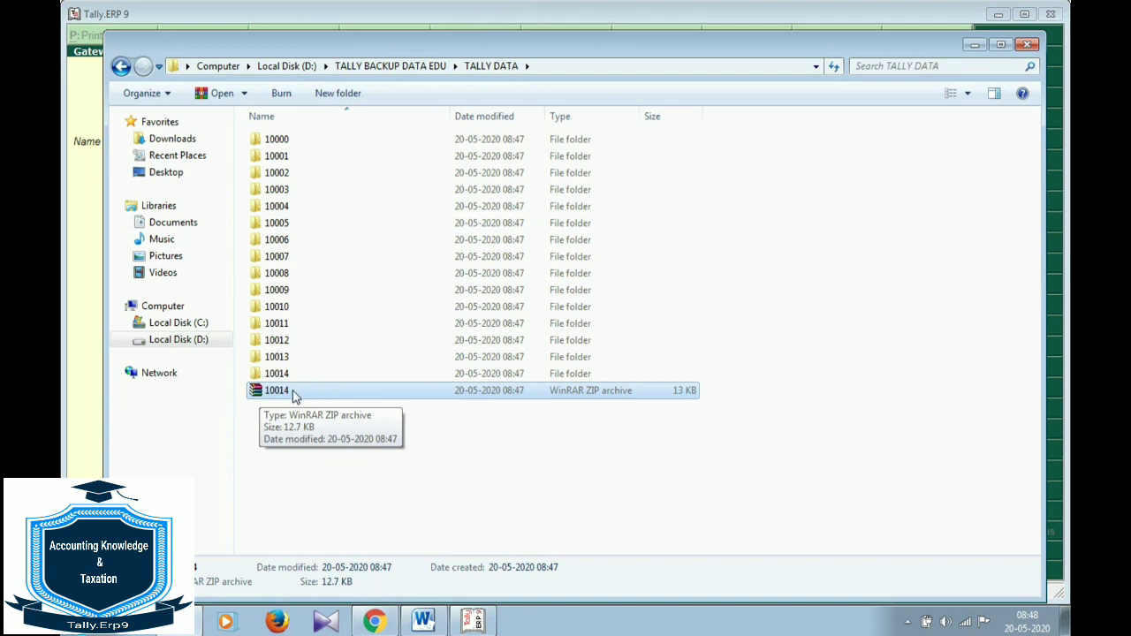
Examine the backup archives in the BACKUP folder and reopen the TALLY DATA folder.
{"action": "left_click", "coordinate": [121, 67]}
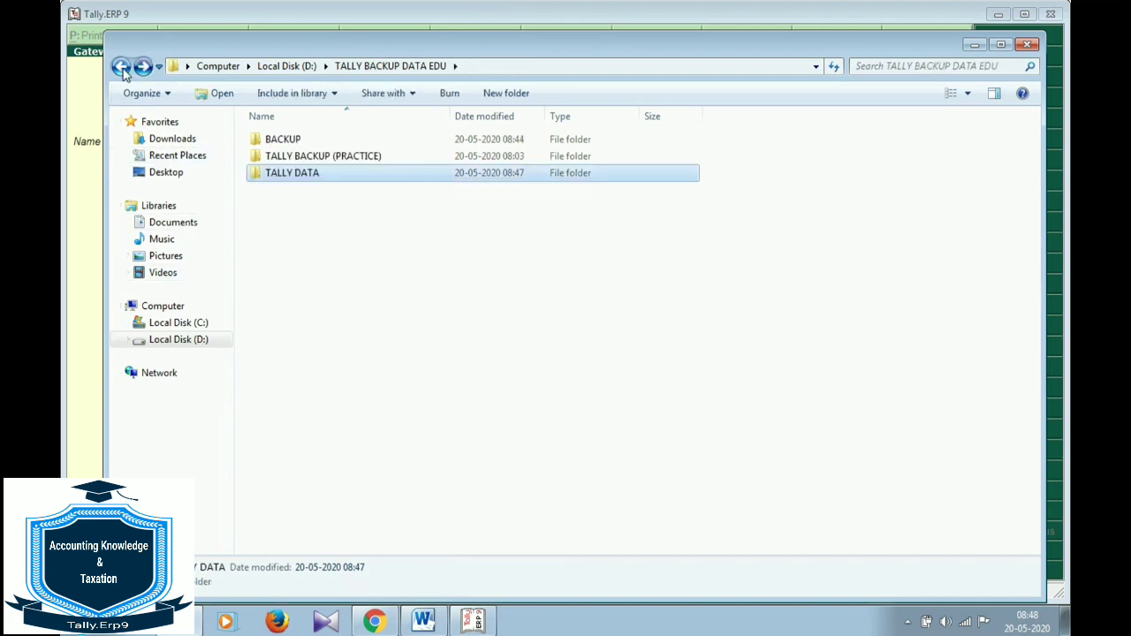
{"action": "double_click", "coordinate": [284, 143]}
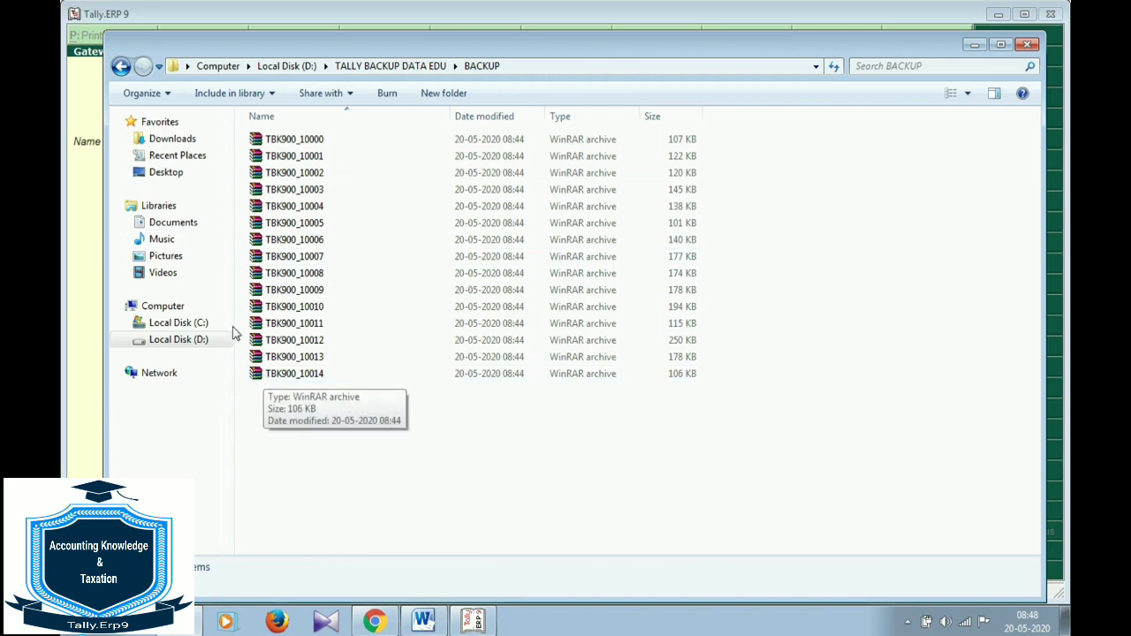
{"action": "left_click", "coordinate": [121, 72]}
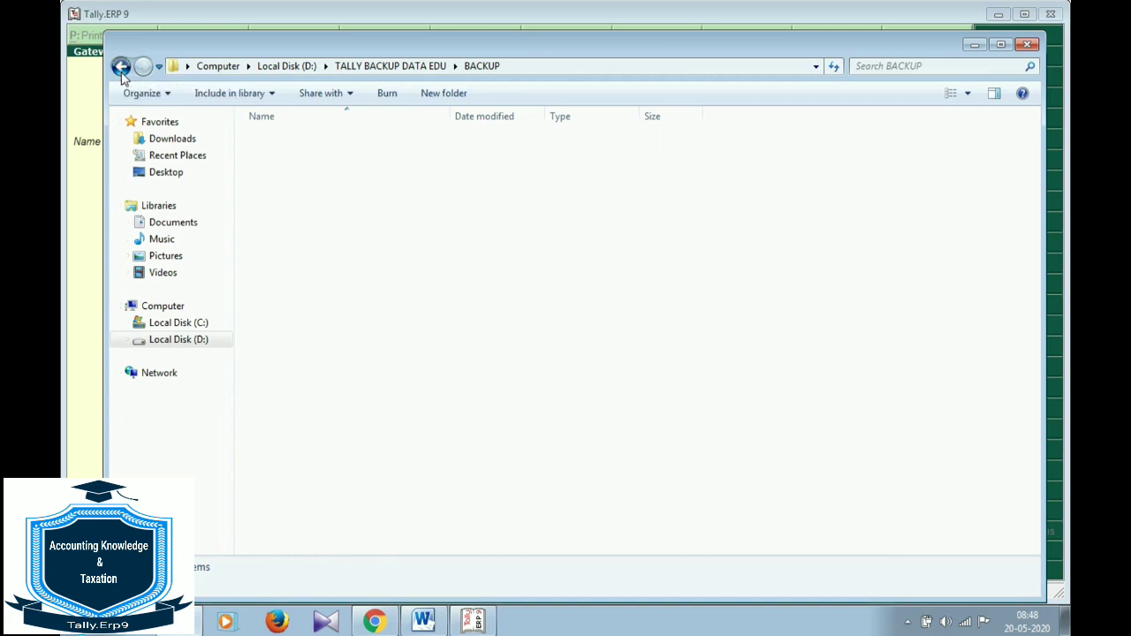
{"action": "left_click", "coordinate": [285, 181]}
{"action": "double_click", "coordinate": [284, 181]}
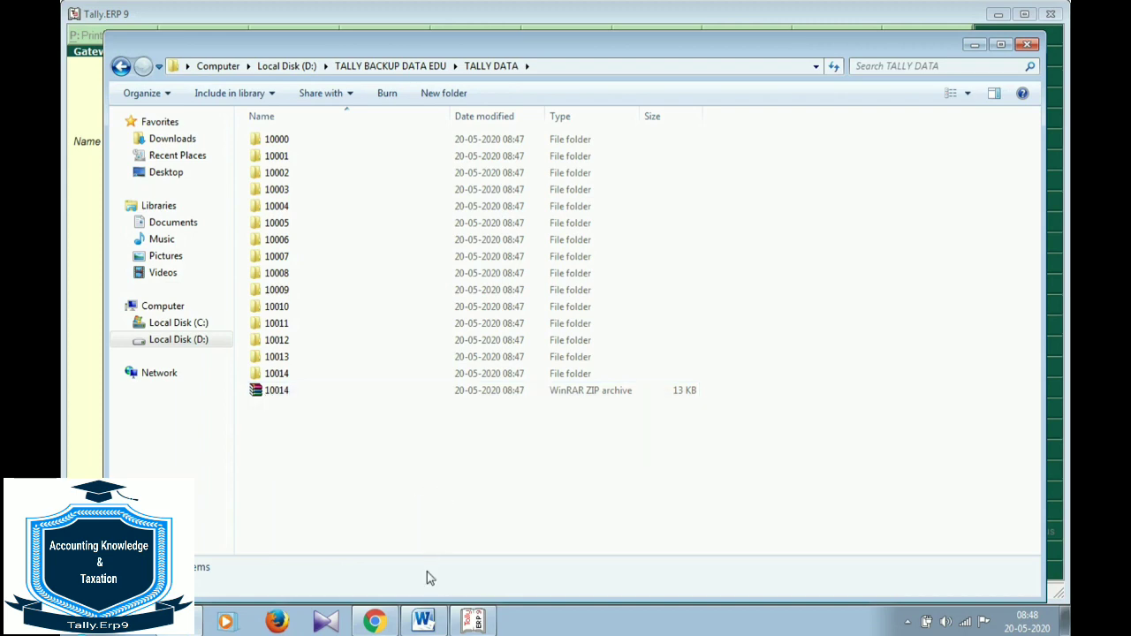
Try to attach 10014.zip from the TALLY DATA folder to the new Gmail message in Chrome, and switch back to Tally.ERP 9.
{"action": "left_click", "coordinate": [389, 622]}
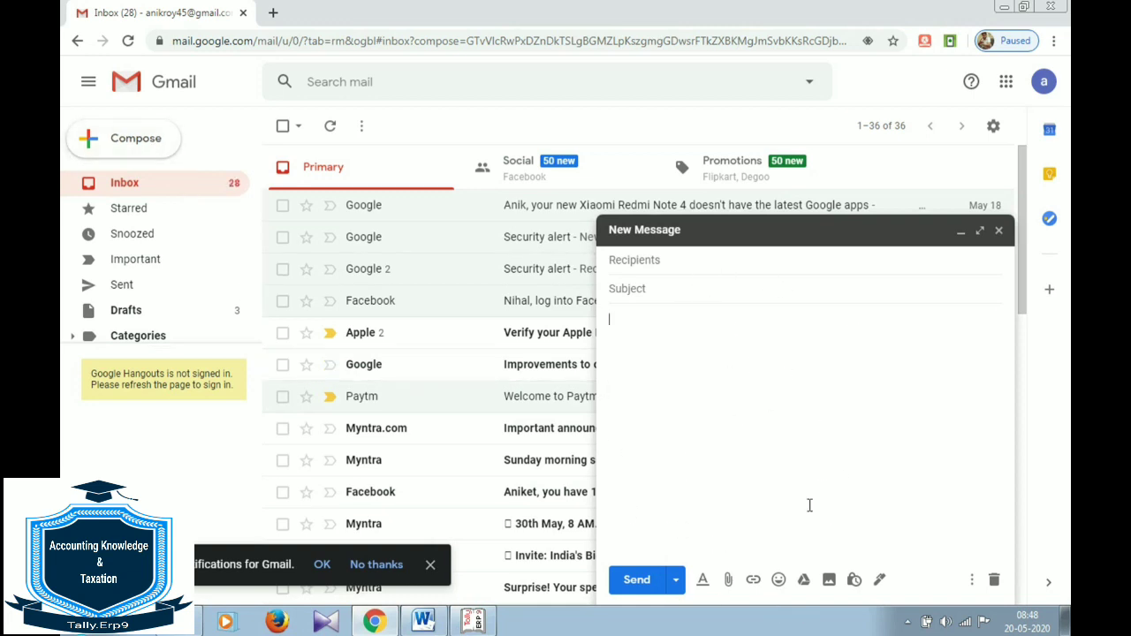
{"action": "left_click", "coordinate": [729, 584]}
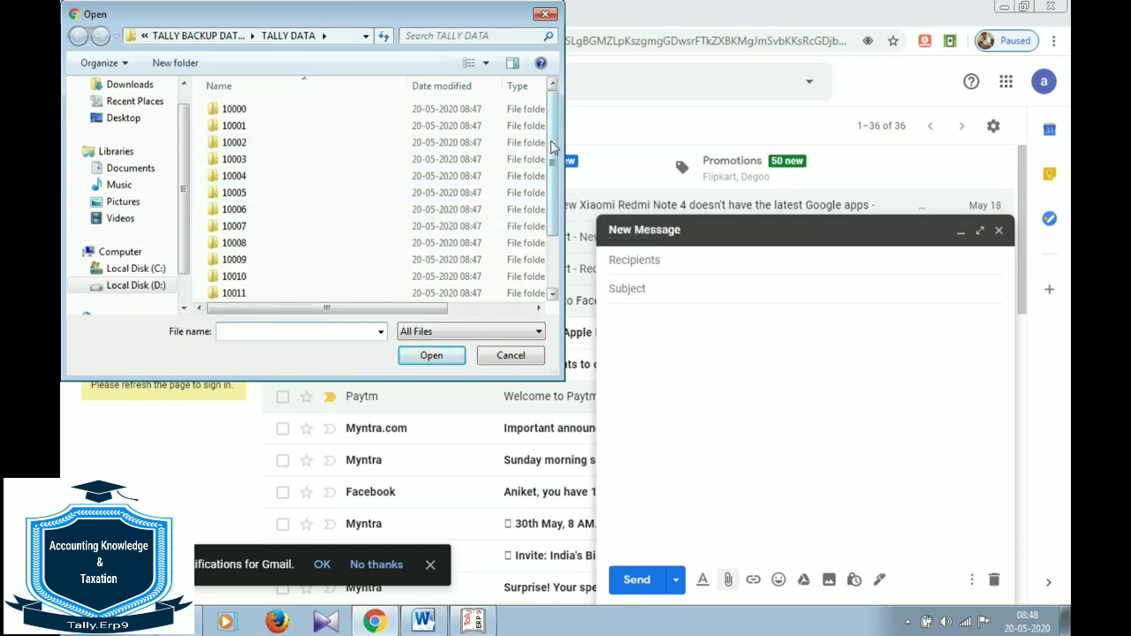
{"action": "left_click_drag", "start_coordinate": [552, 146], "coordinate": [552, 243]}
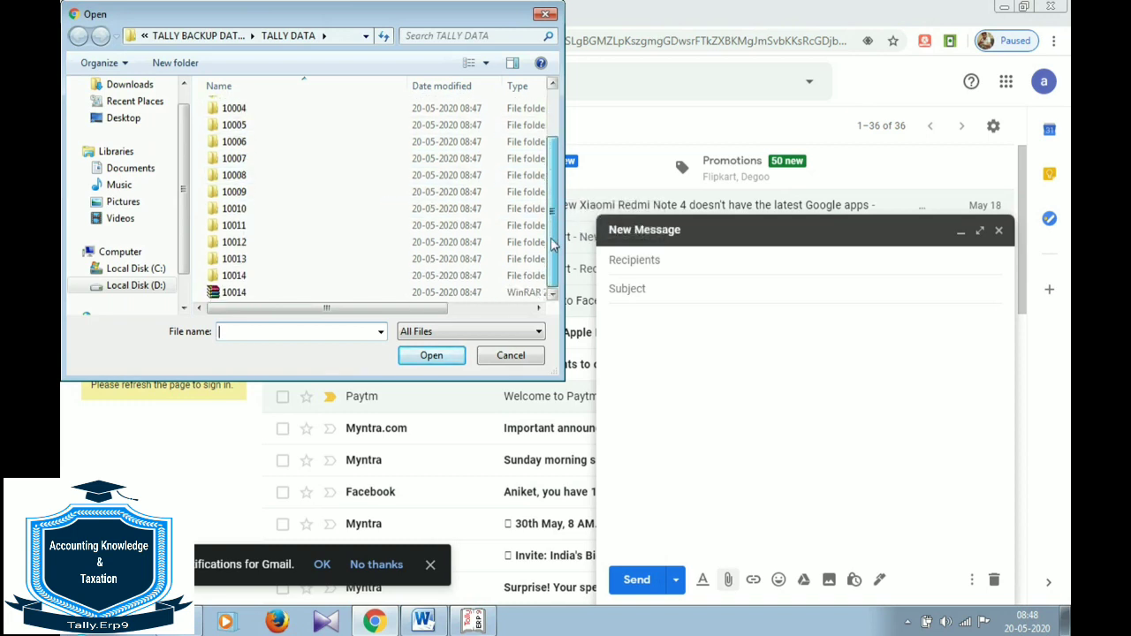
{"action": "left_click", "coordinate": [246, 297]}
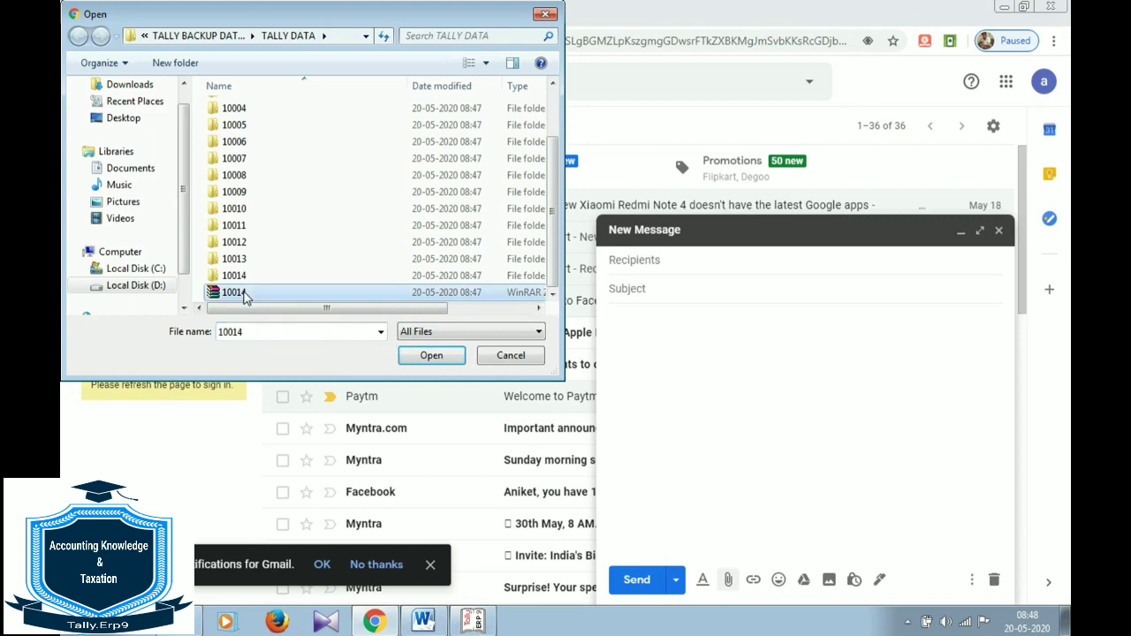
{"action": "left_click", "coordinate": [417, 362]}
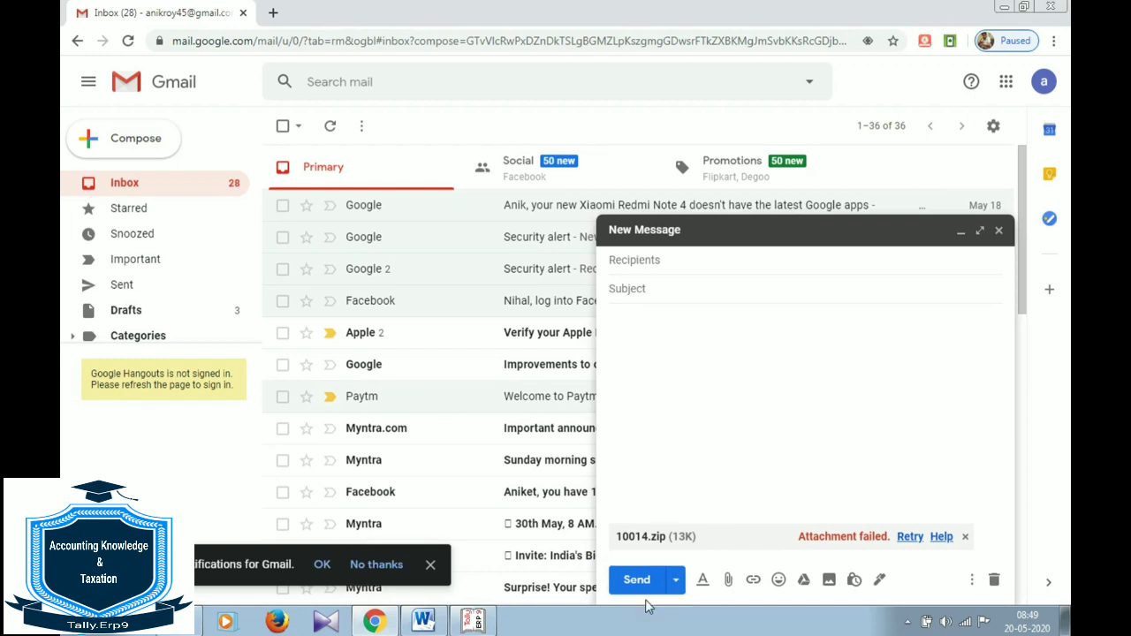
{"action": "left_click", "coordinate": [488, 625]}
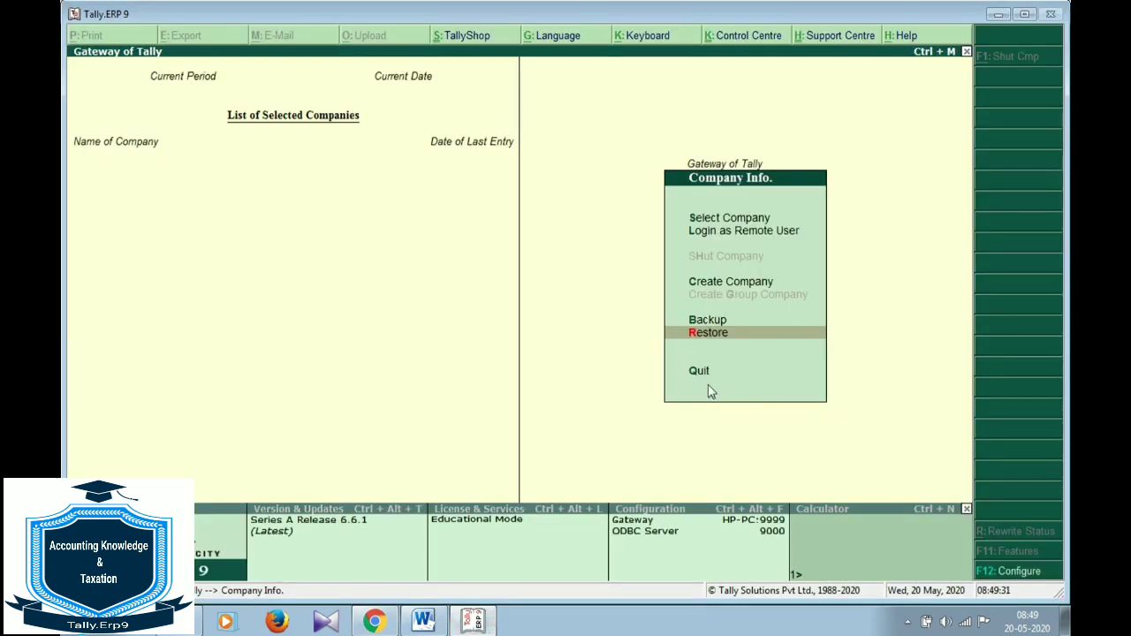